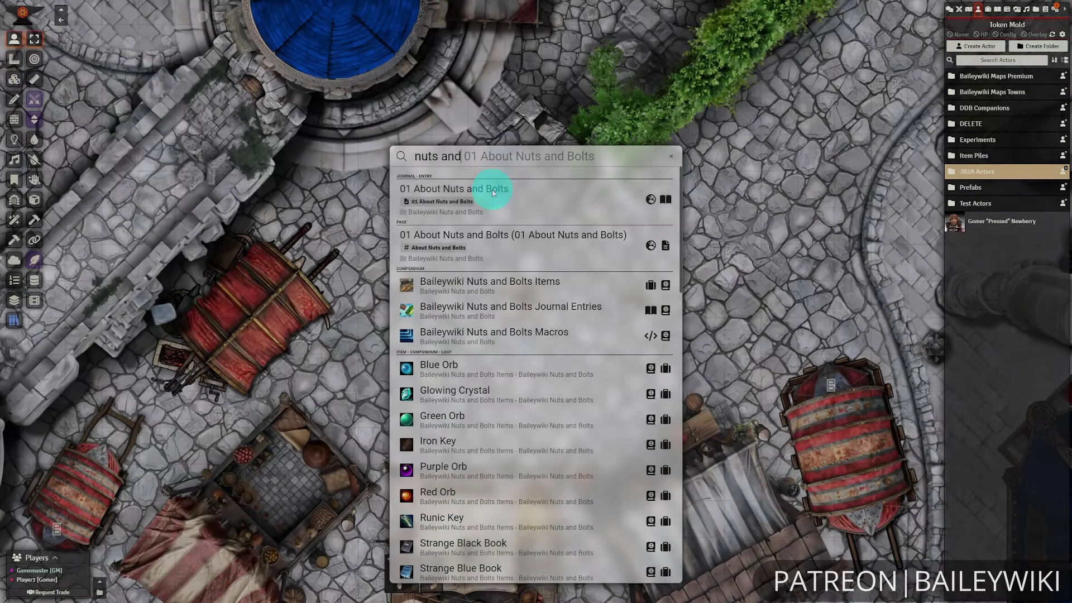
- Open the 01 About Nuts and Bolts journal, then its Video Guides page, closing each
click(491, 189)
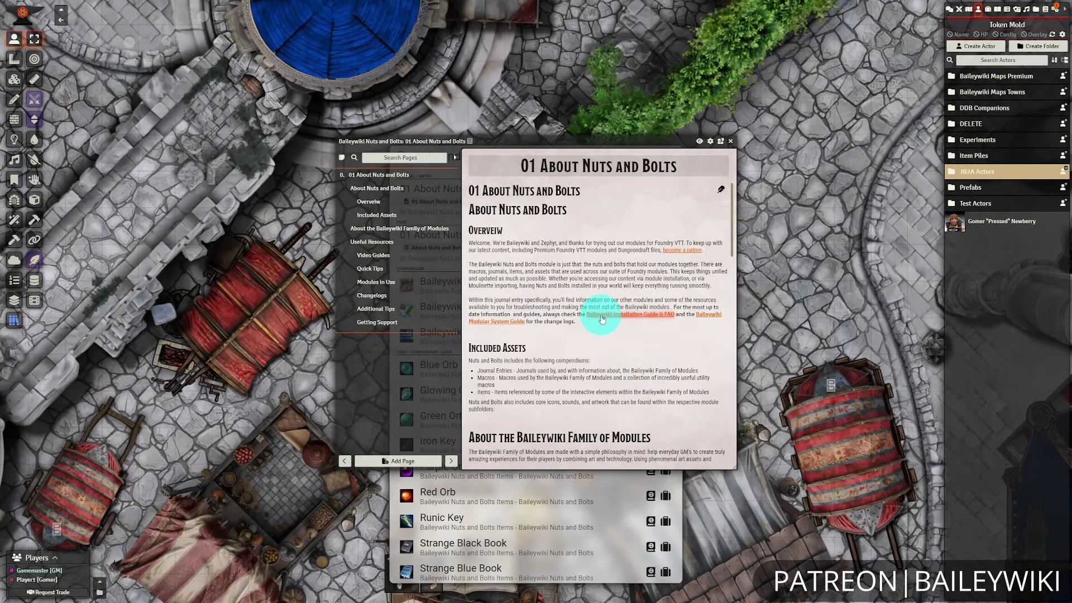
click(730, 142)
text(video guides)
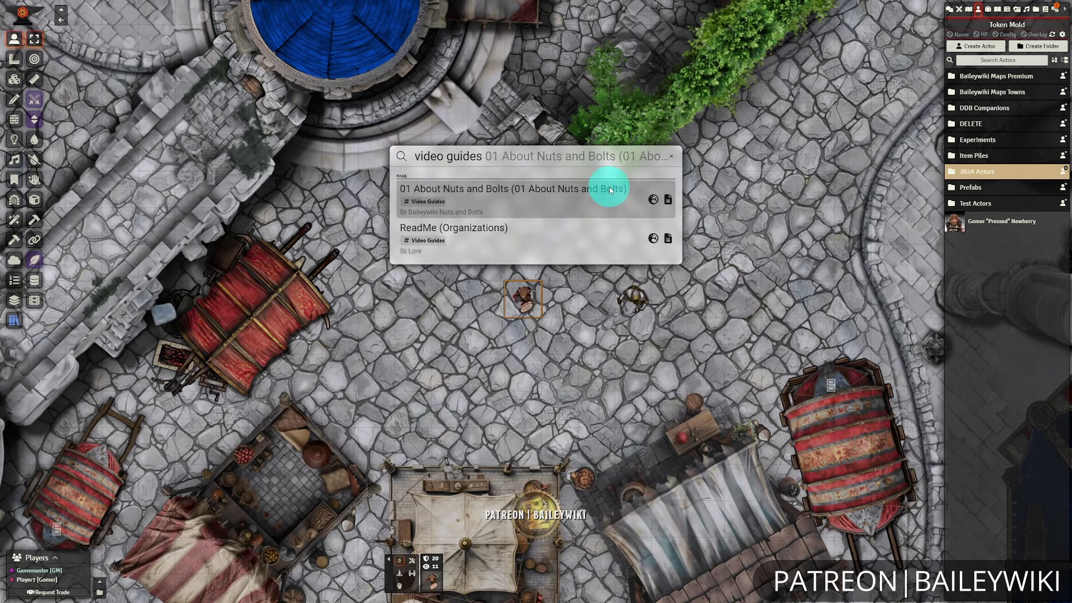
click(489, 206)
click(731, 142)
click(428, 202)
click(731, 140)
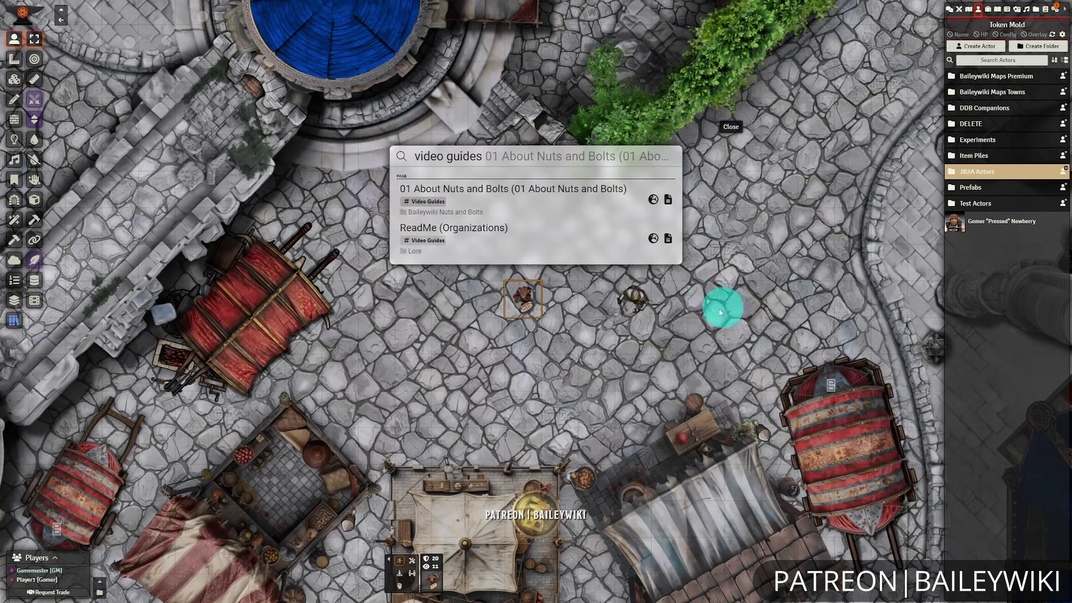
- Search the settings for 'spotlight enable' to list the Spotlight Omnisearch options
click(519, 188)
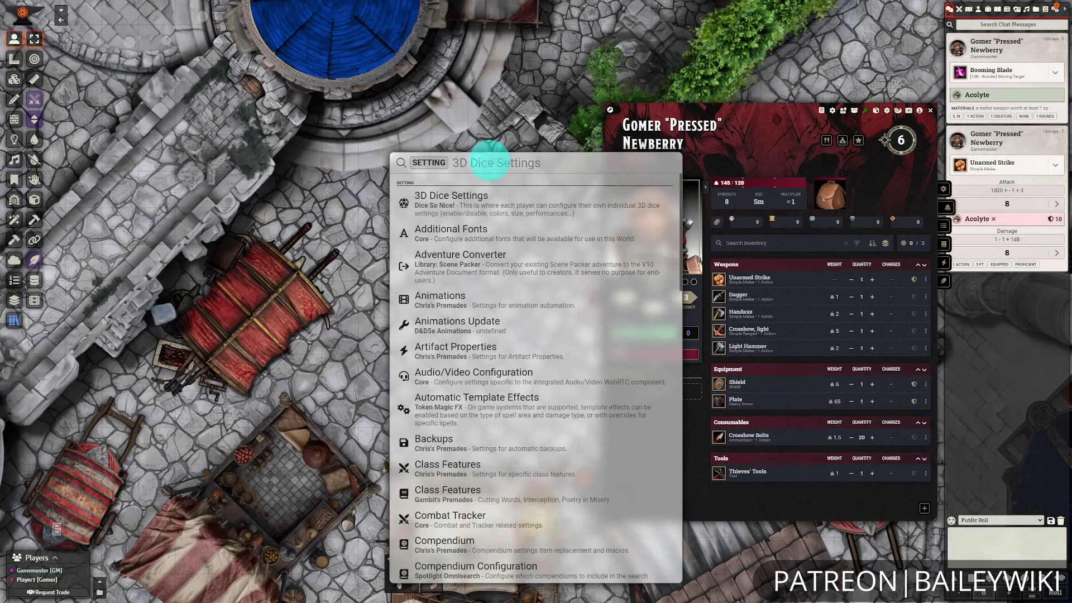
text(spotlight)
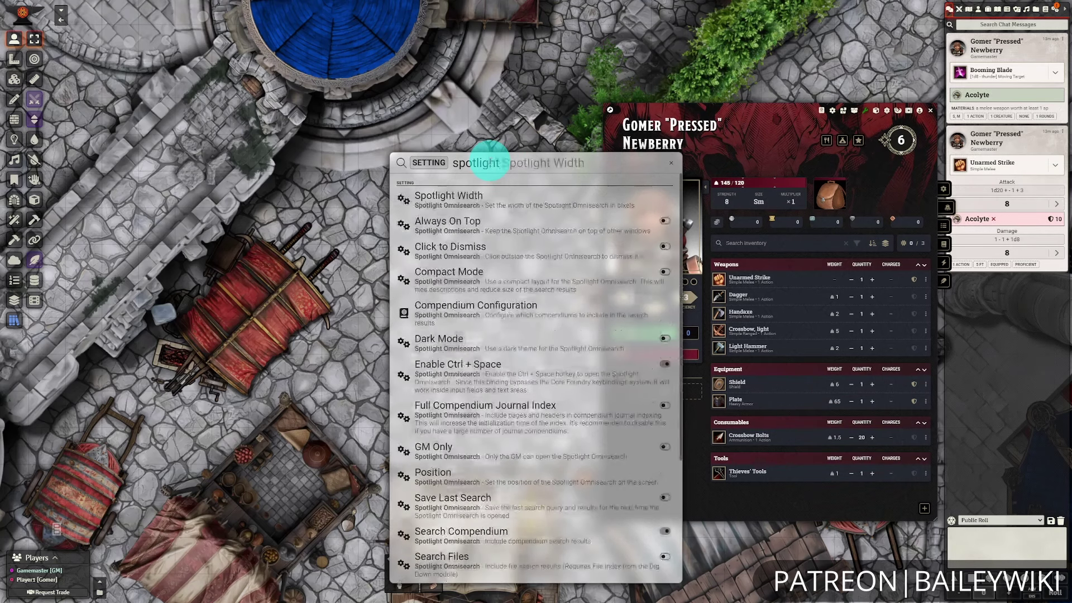
scroll(518, 533, down, 2)
scroll(518, 533, up, 3)
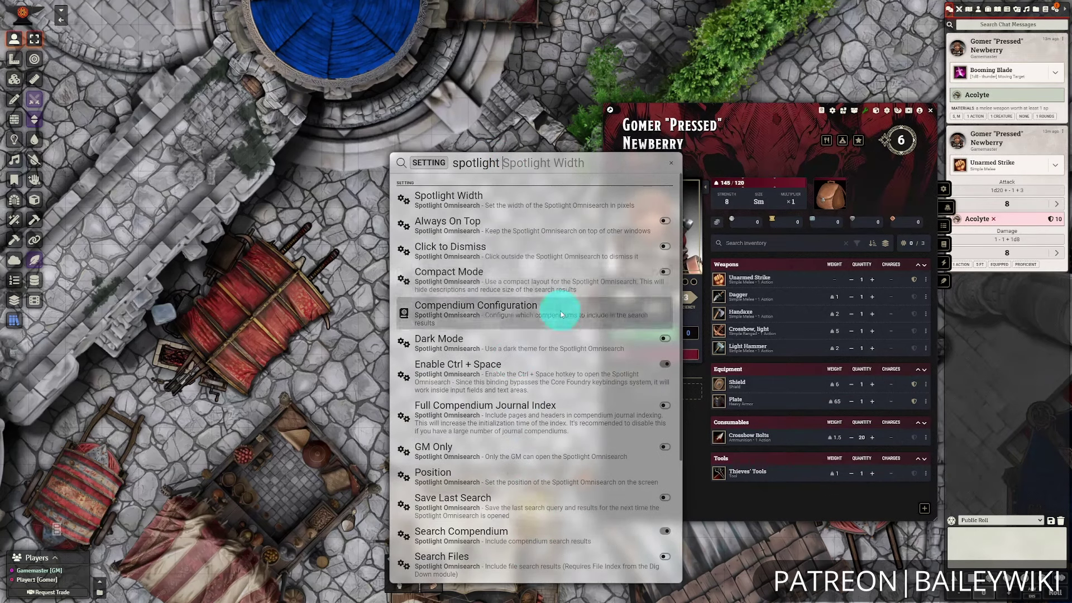
text(enable)
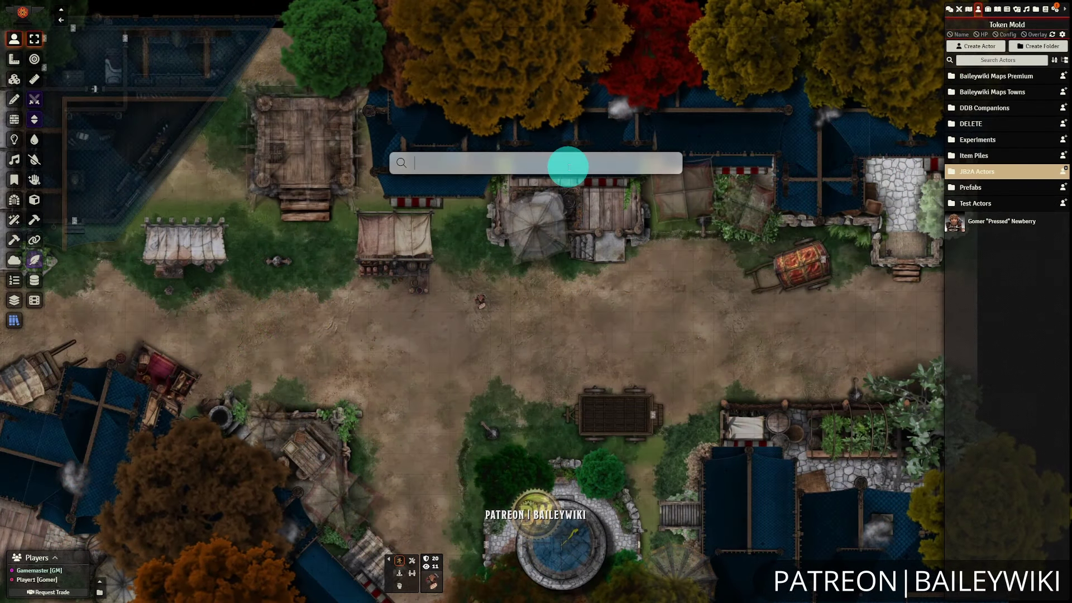
- Enter 10ft, then 10m, then 10oz in the search to see each unit conversion
text(10)
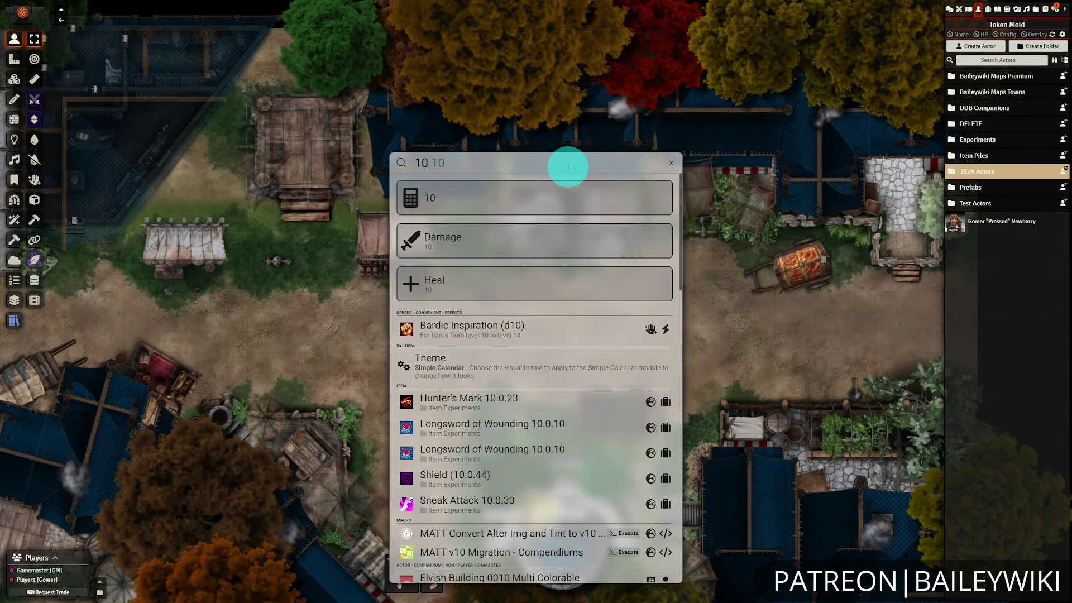
text(ft)
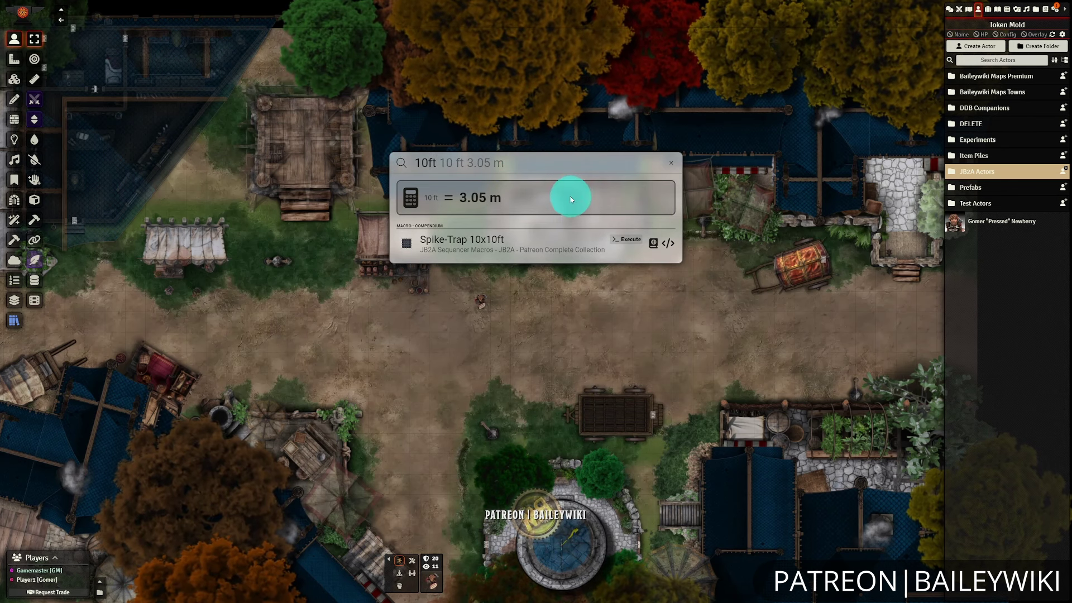
key(BackSpace)
key(BackSpace)
text(m)
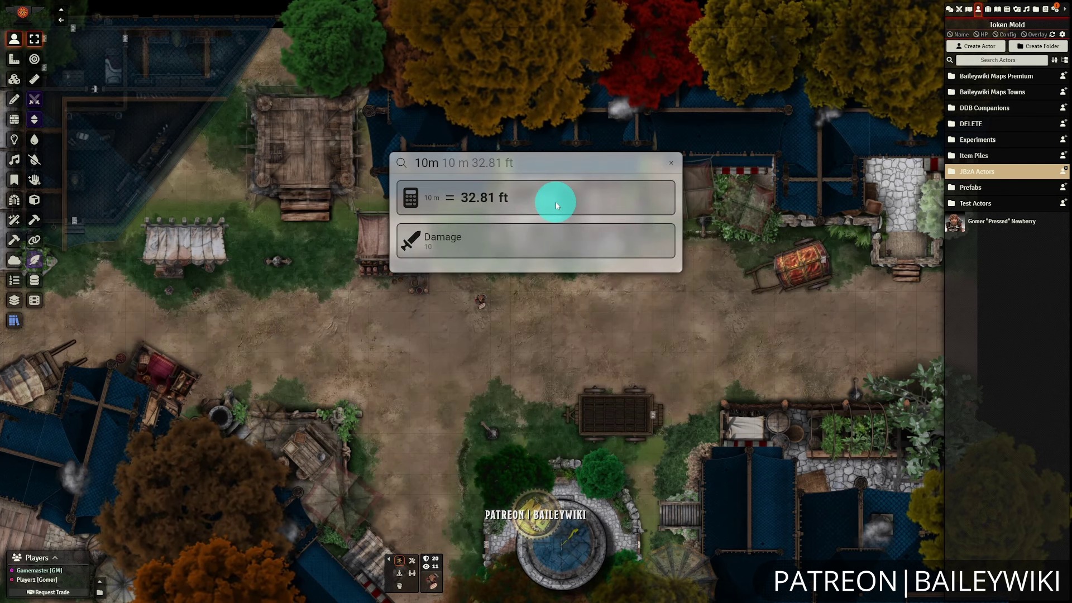
key(BackSpace)
text(oz)
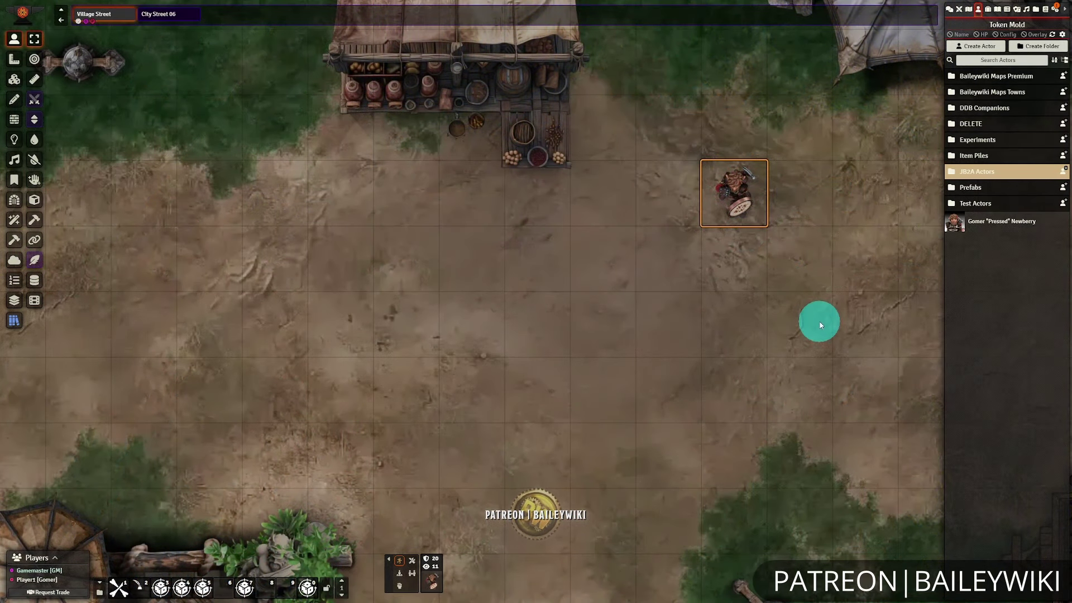
- Apply 5 damage to the selected token from the omnisearch
key(ctrl+space)
text(5)
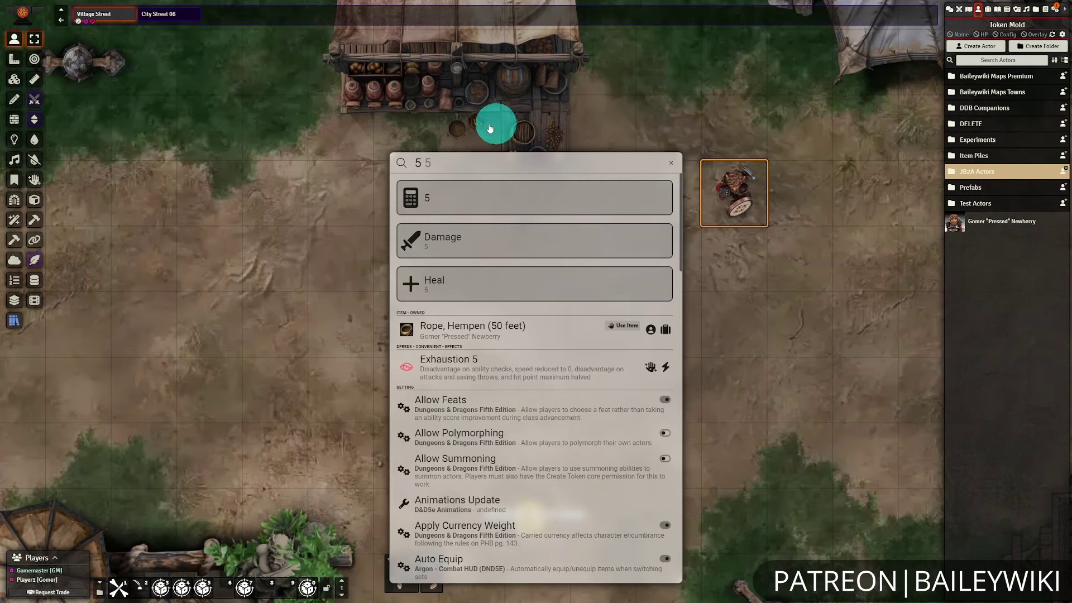
click(412, 240)
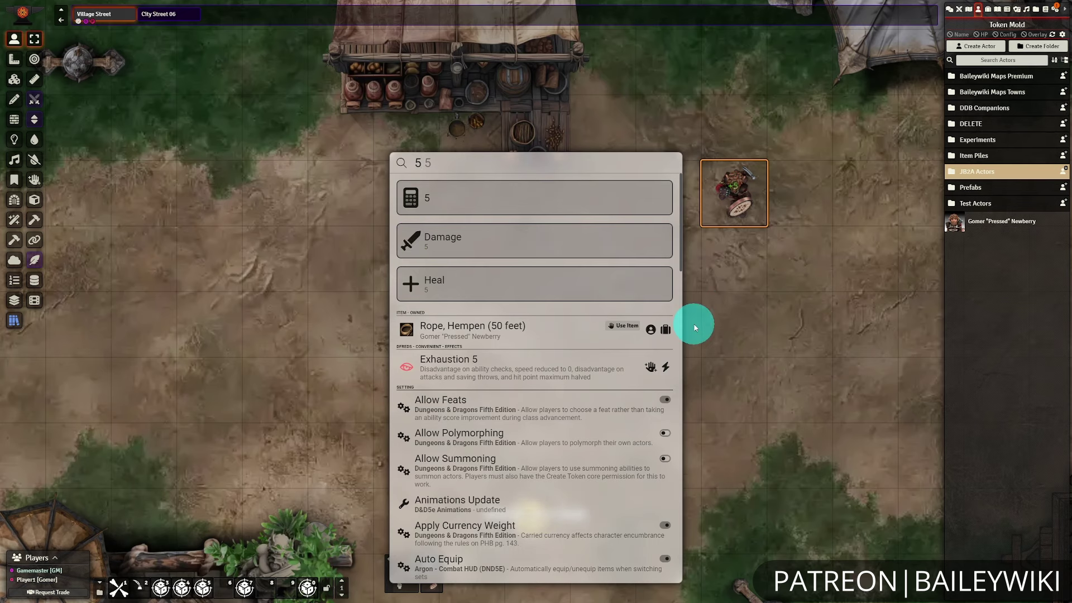
- Search 'kill' and run the Kill command on the token
click(450, 167)
key(BackSpace)
text(kill)
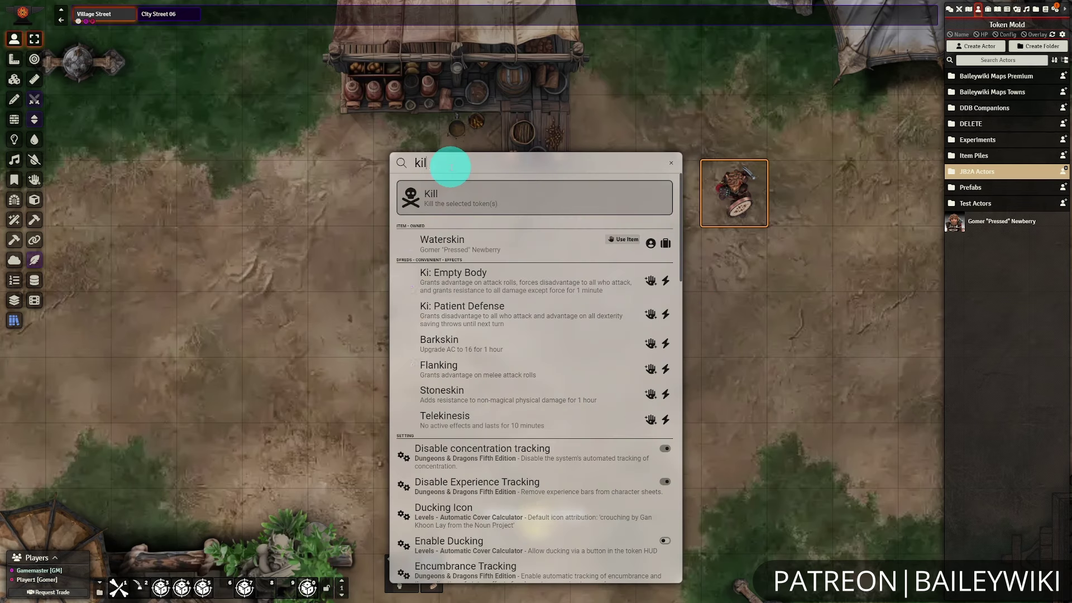
click(531, 203)
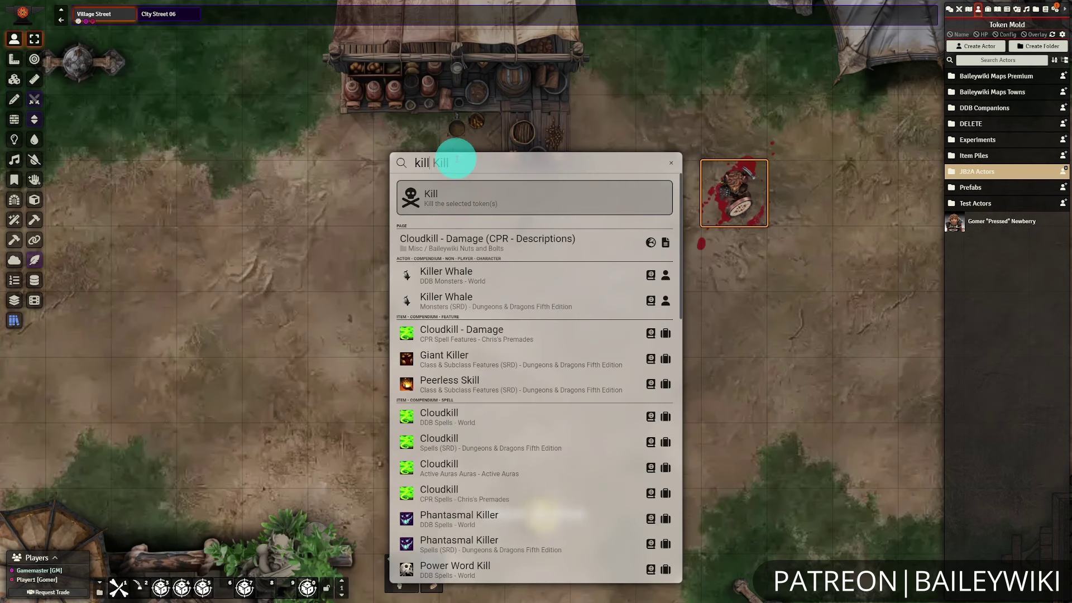
- Run Restore to heal the token back to full health
click(456, 159)
key(BackSpace)
key(BackSpace)
key(BackSpace)
key(BackSpace)
click(417, 198)
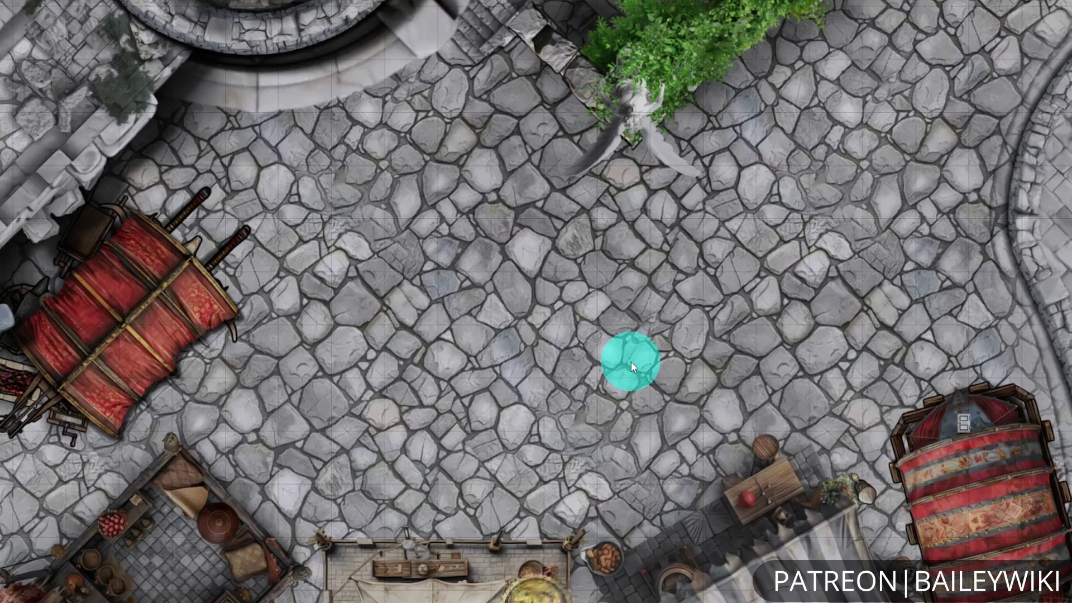
- Search 'Gomer' and open his character sheet, then close it
key(ctrl+space)
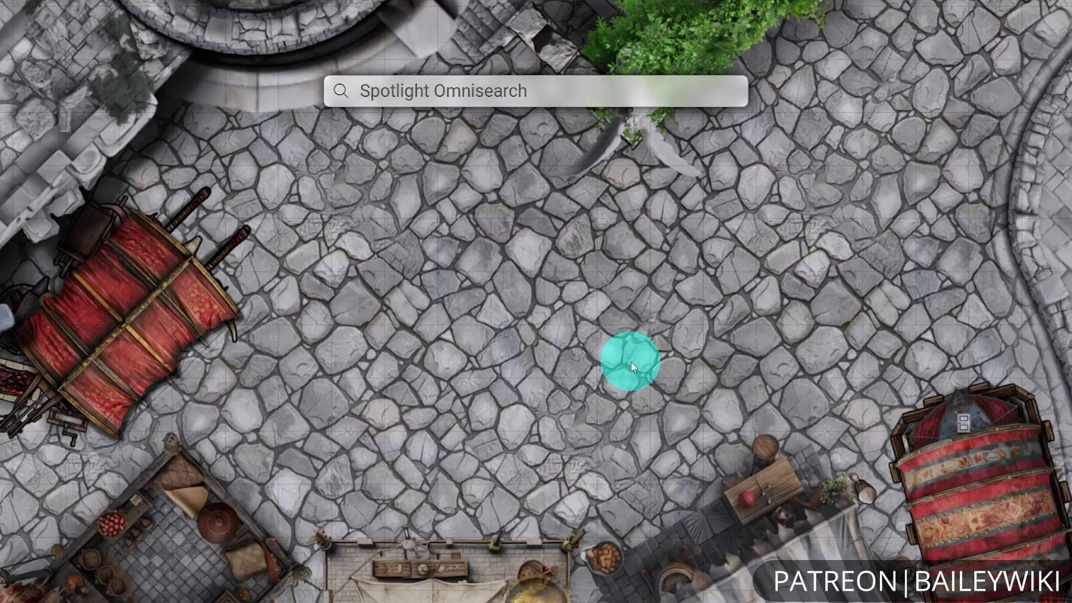
text(Gomer)
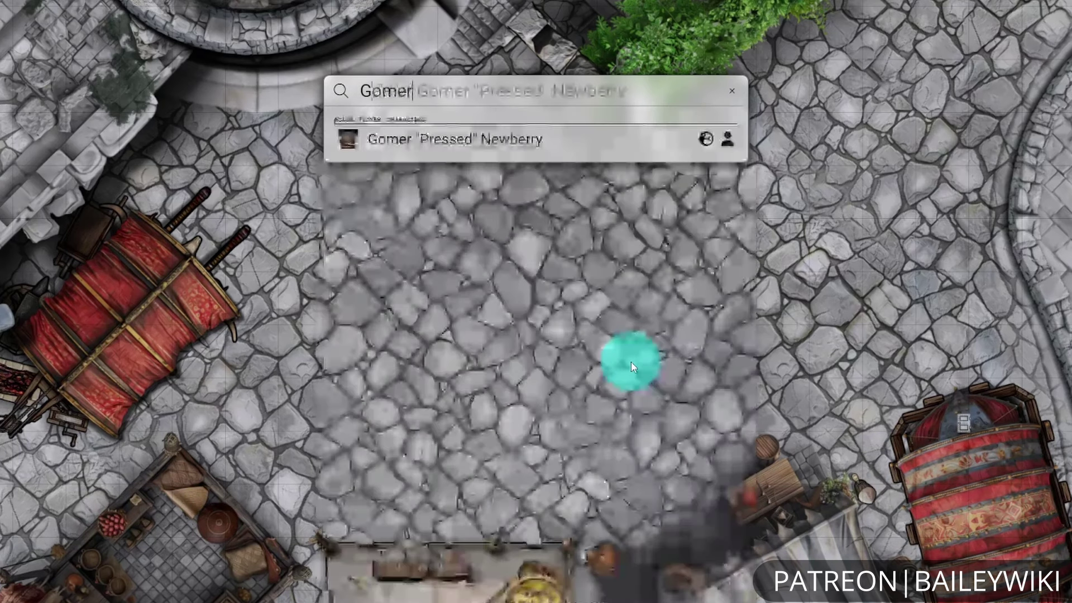
click(503, 138)
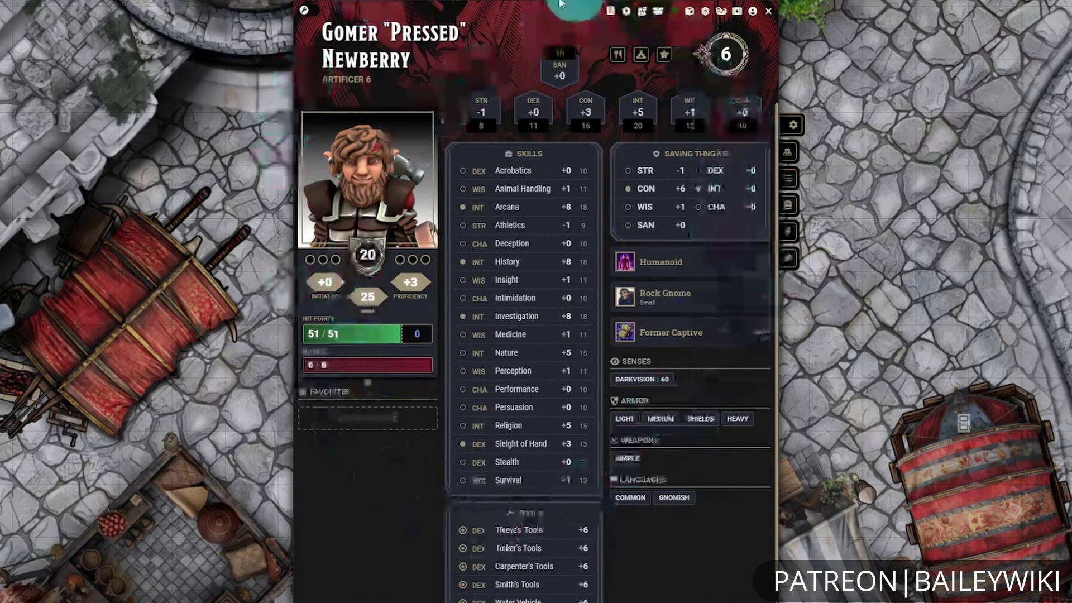
click(768, 11)
- Reopen the last Gomer search, open the top result's sheet with Enter, then close it
key(ctrl+space)
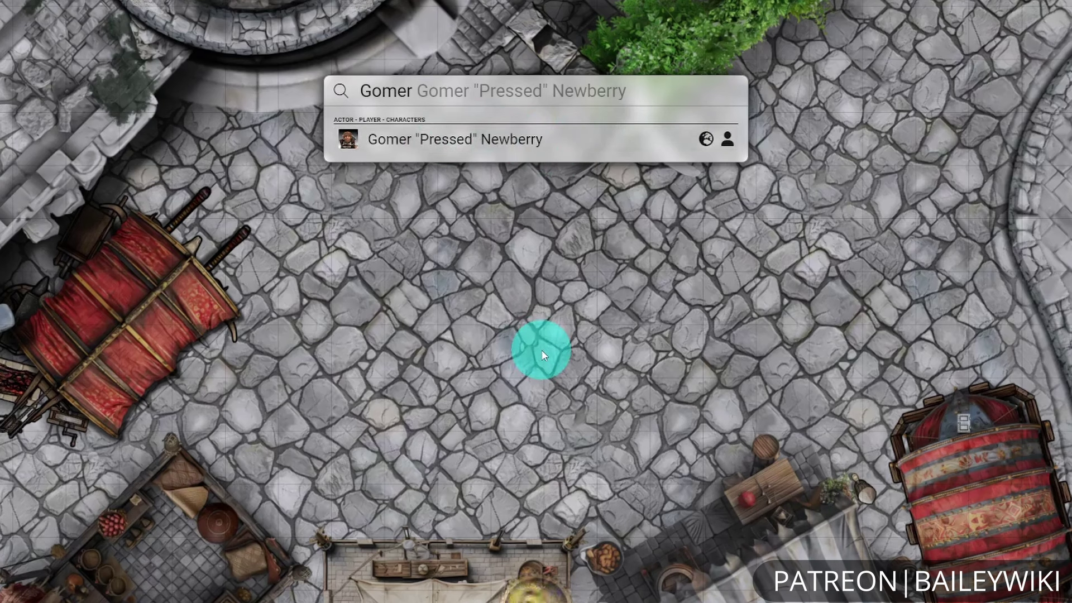
key(Return)
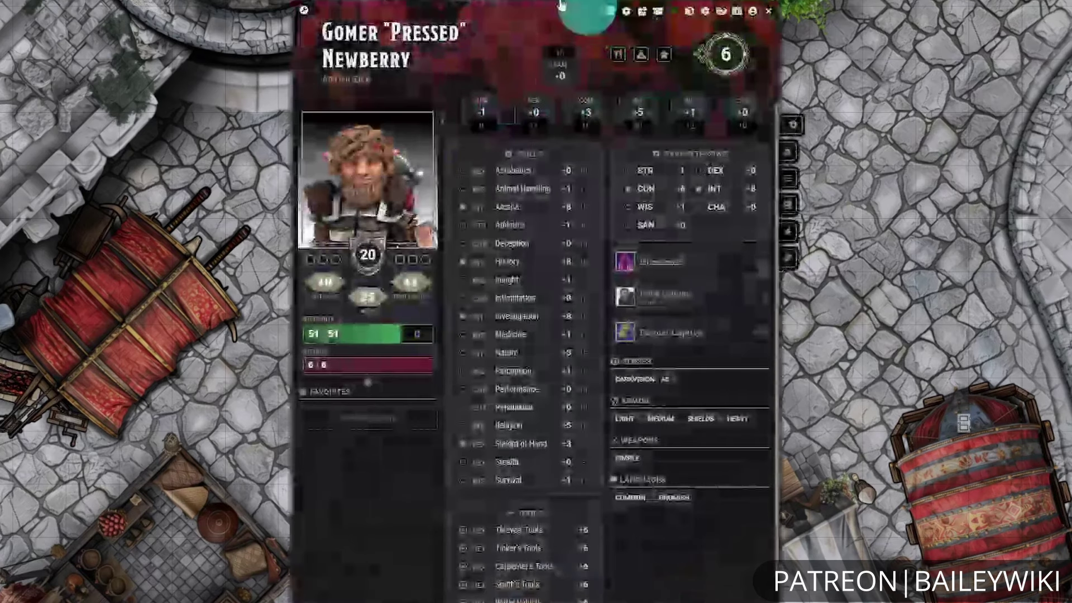
click(768, 11)
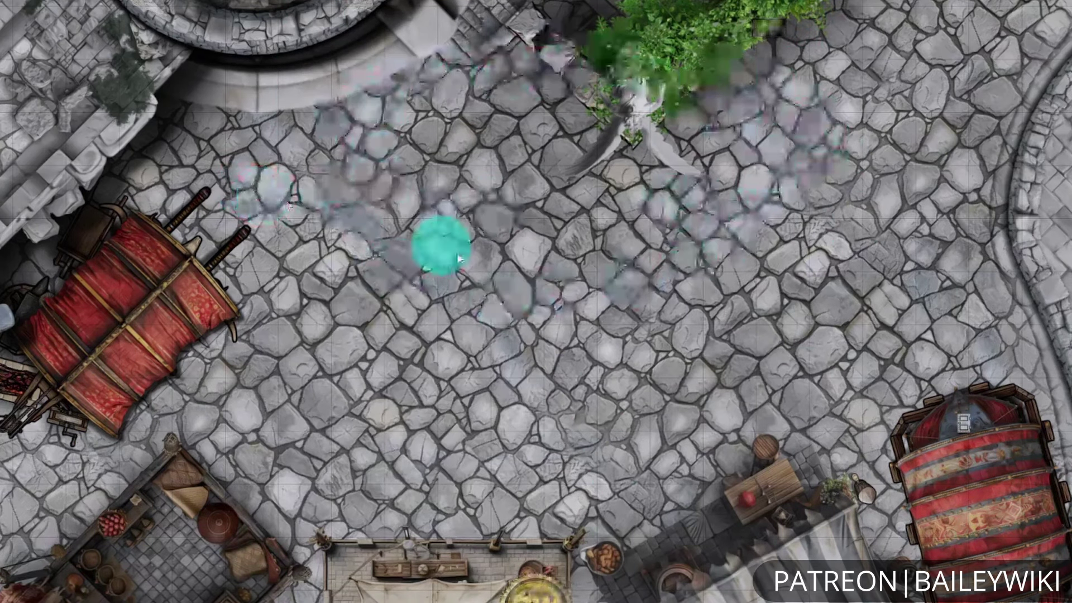
click(559, 146)
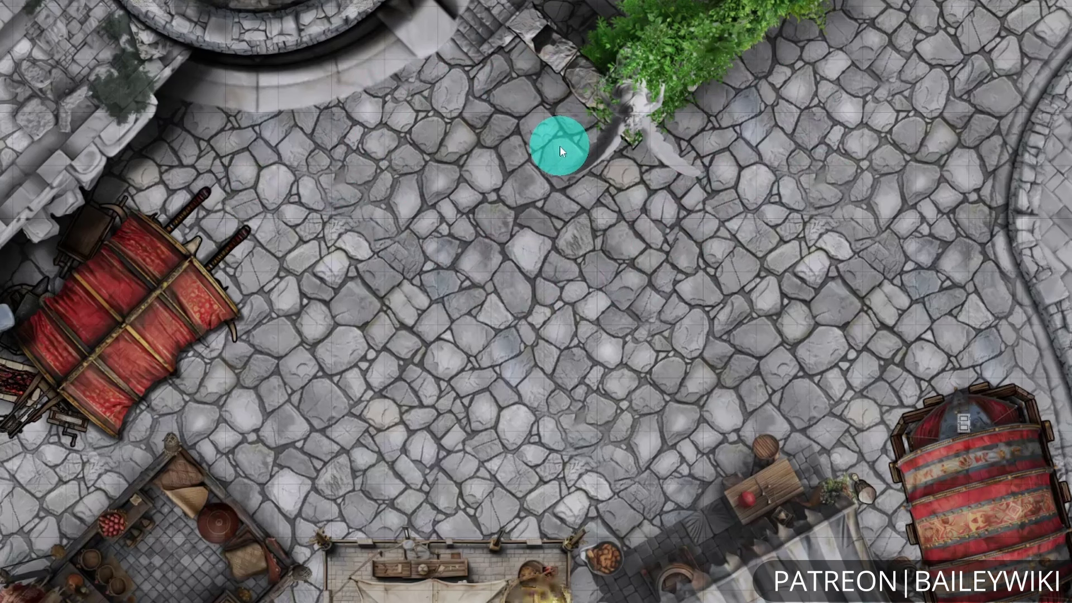
key(ctrl+space)
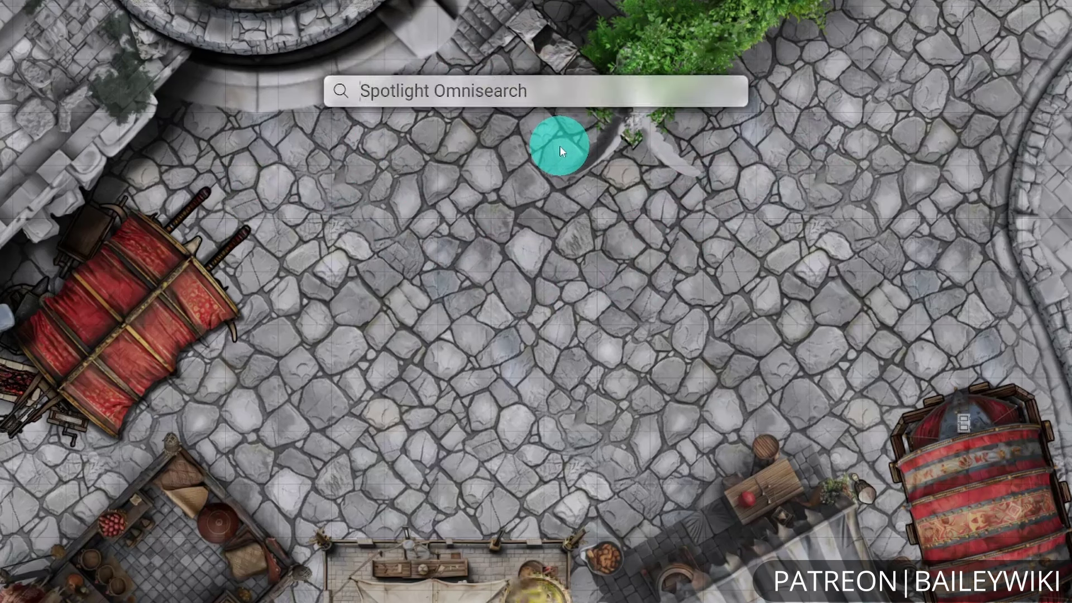
- Drag Gomer onto the map as a token, then replace the query with 'Acolyte'
text(Gomer)
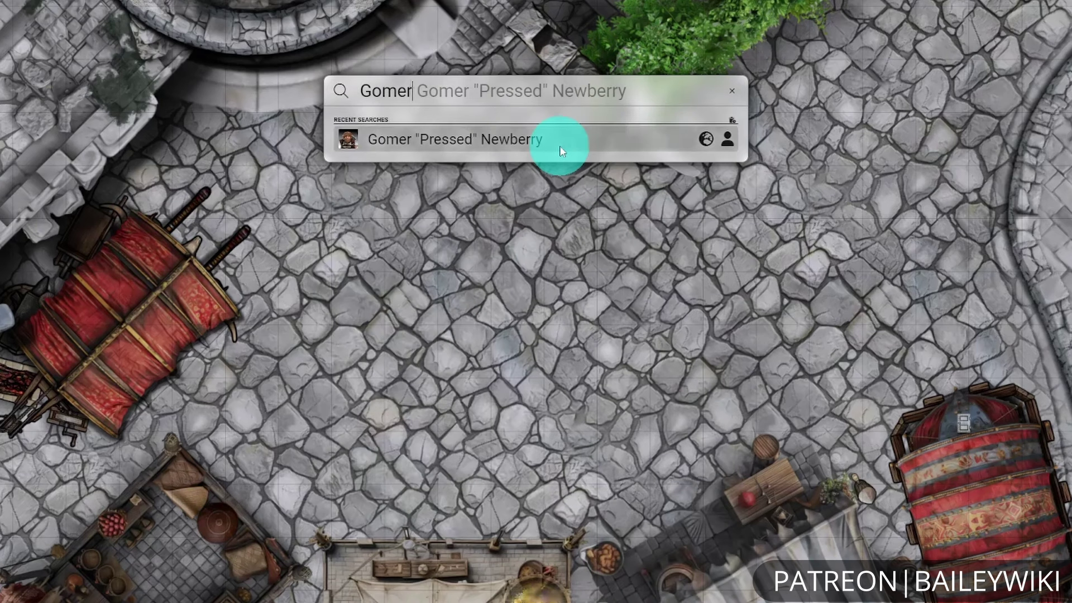
drag(493, 138, 516, 298)
click(522, 297)
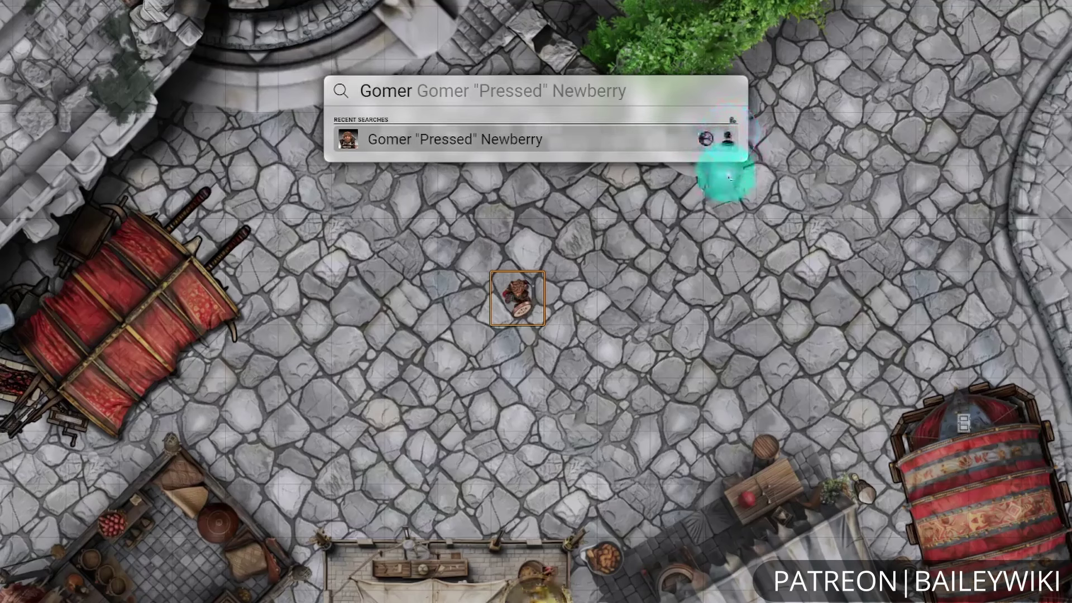
drag(521, 91, 331, 86)
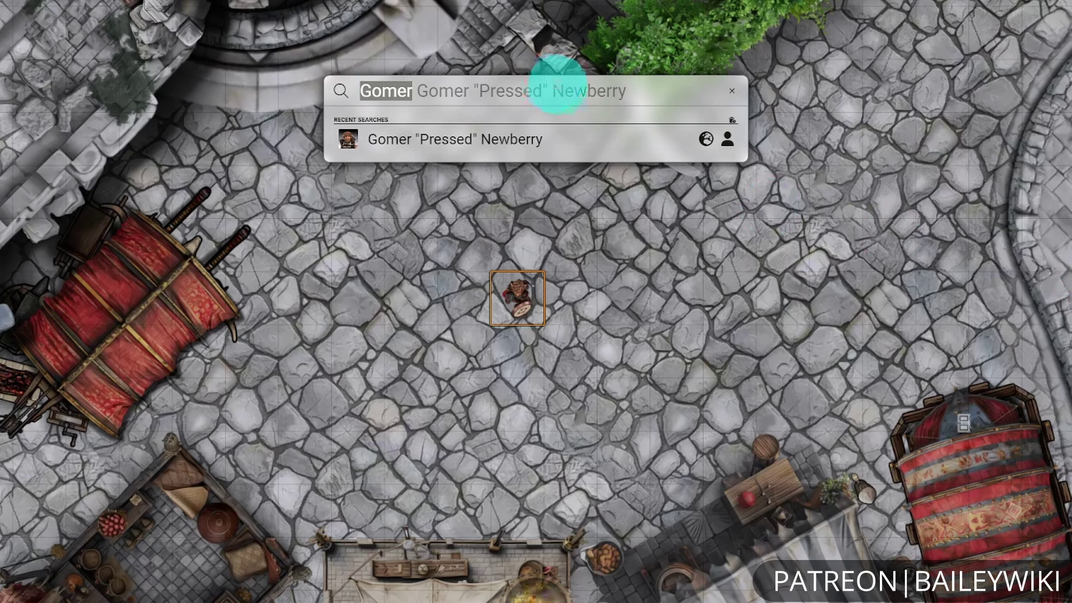
text(Acolyte)
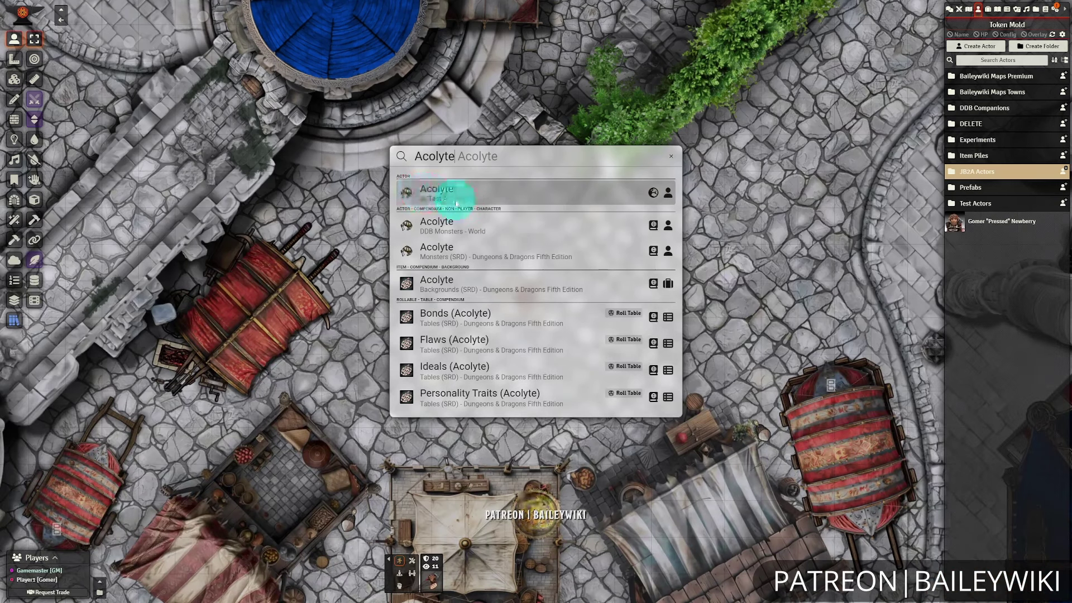
click(980, 203)
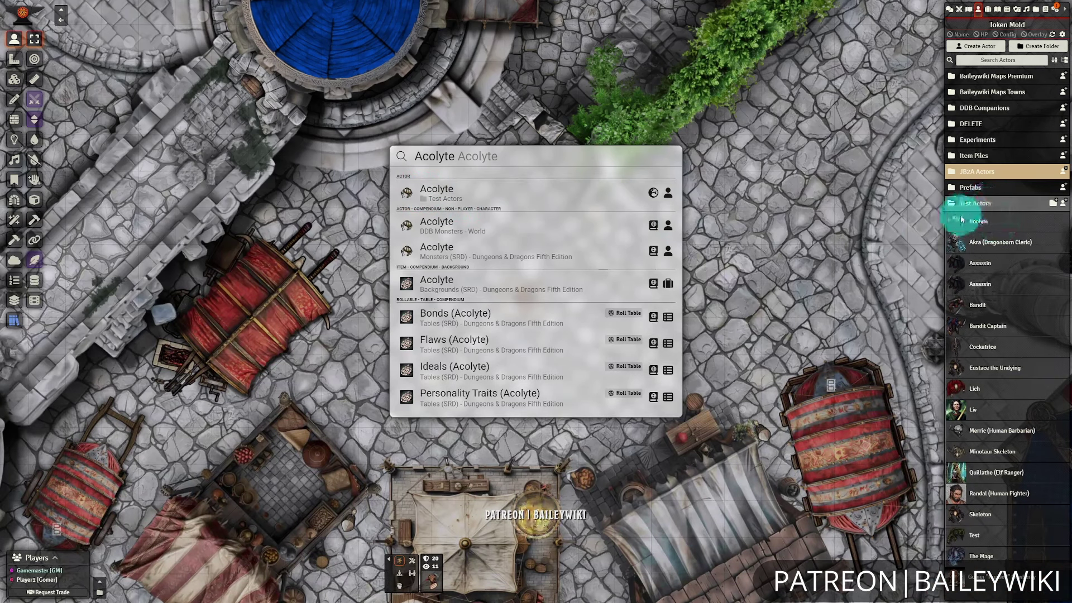
click(980, 204)
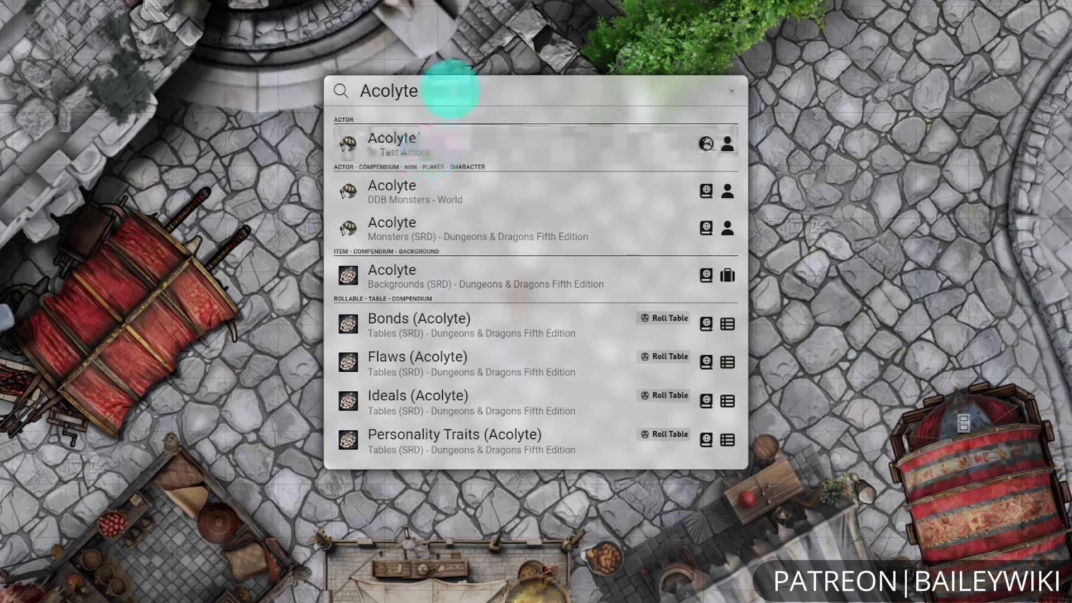
- Filter the search to actors with !actor, find 'acolyte' and drag it onto the map
double_click(385, 91)
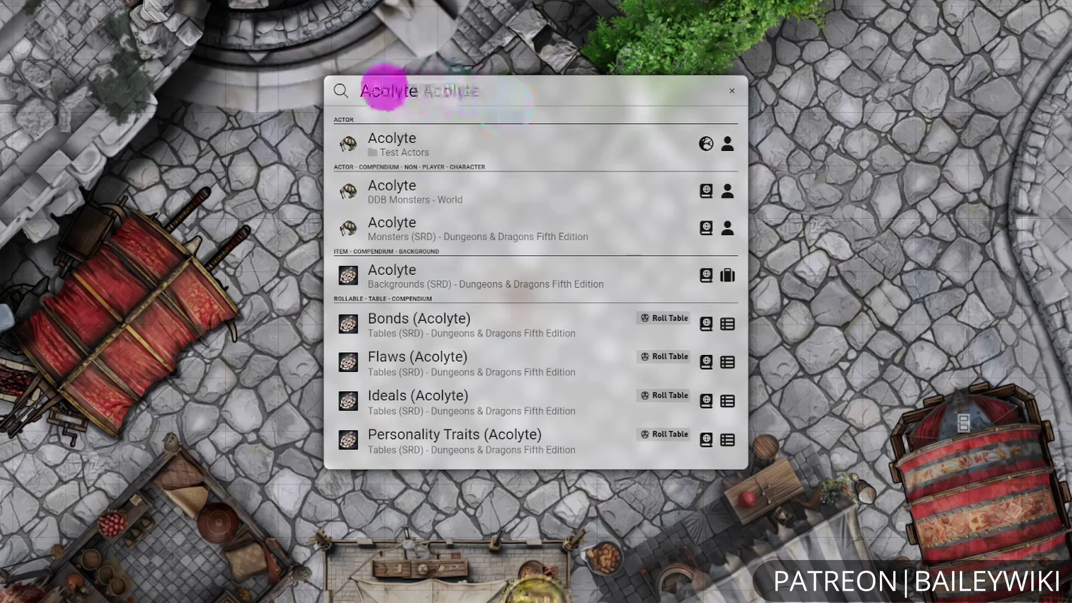
text(!)
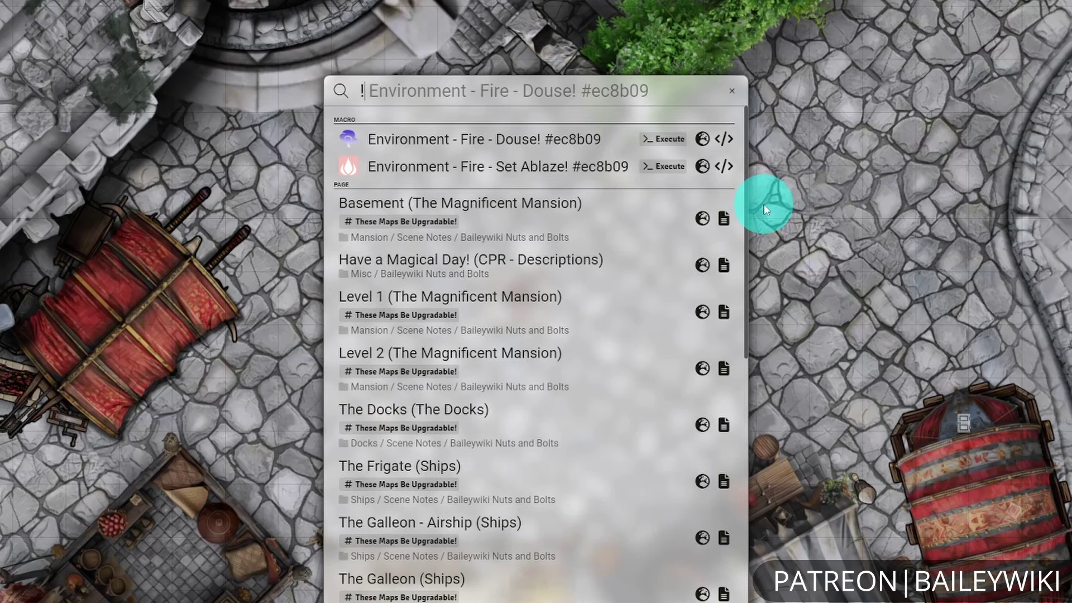
text(actor)
key(space)
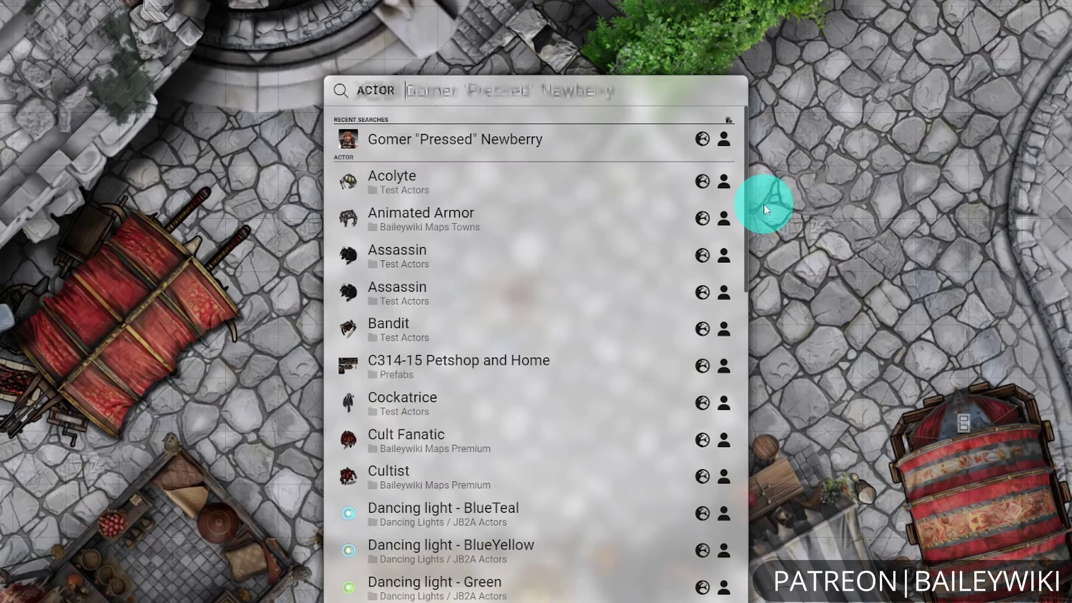
text(acolyte)
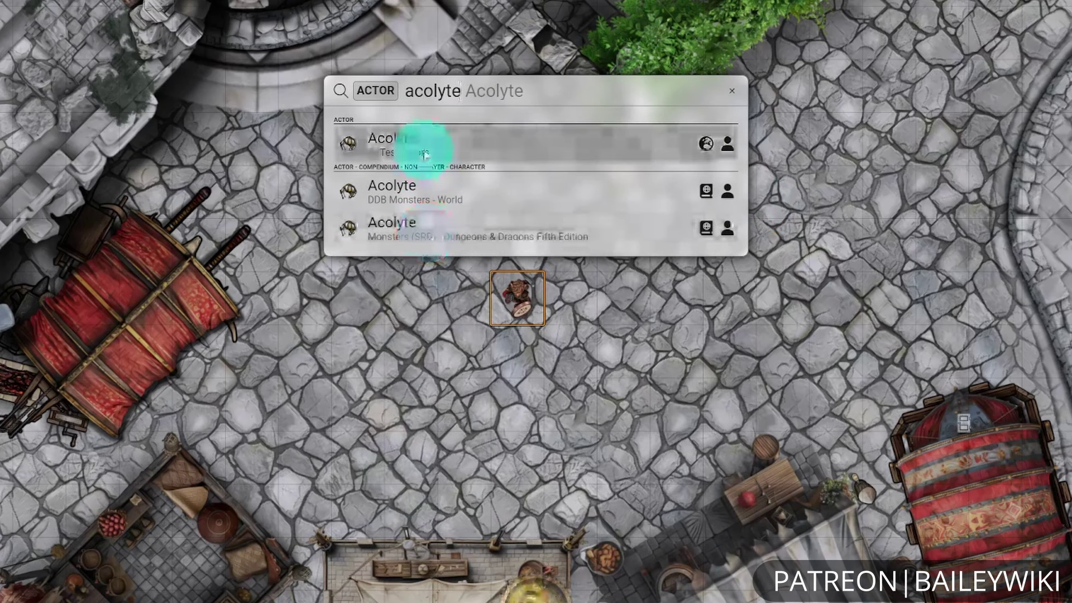
drag(391, 146, 675, 299)
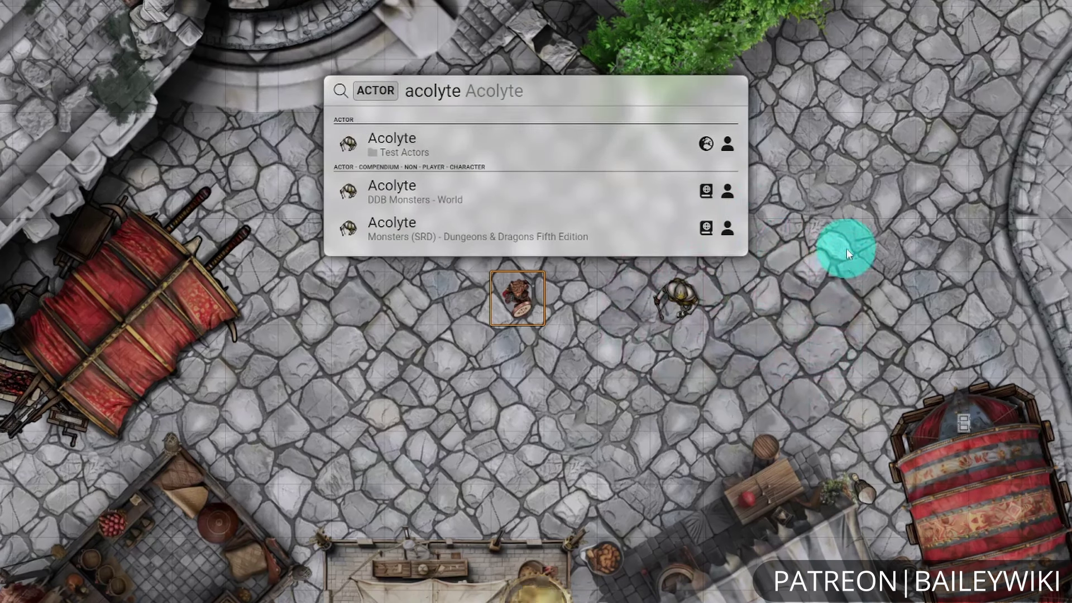
- Search 'nuts and', open and close the 01 About Nuts and Bolts journal, then search 'video guides'
click(491, 89)
key(BackSpace)
key(BackSpace)
key(BackSpace)
key(BackSpace)
text(nuts and)
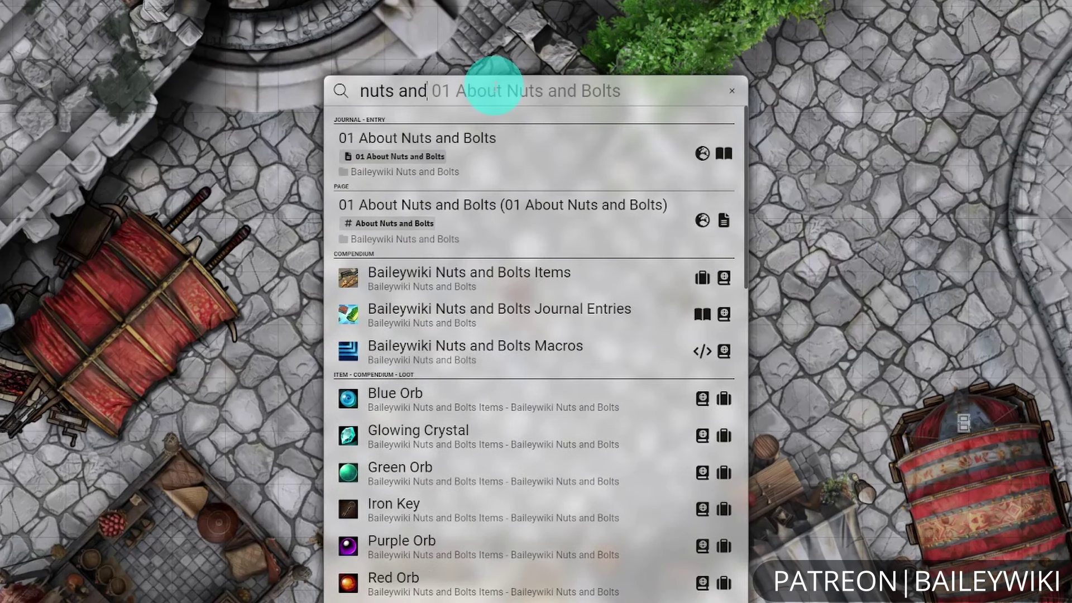
click(472, 139)
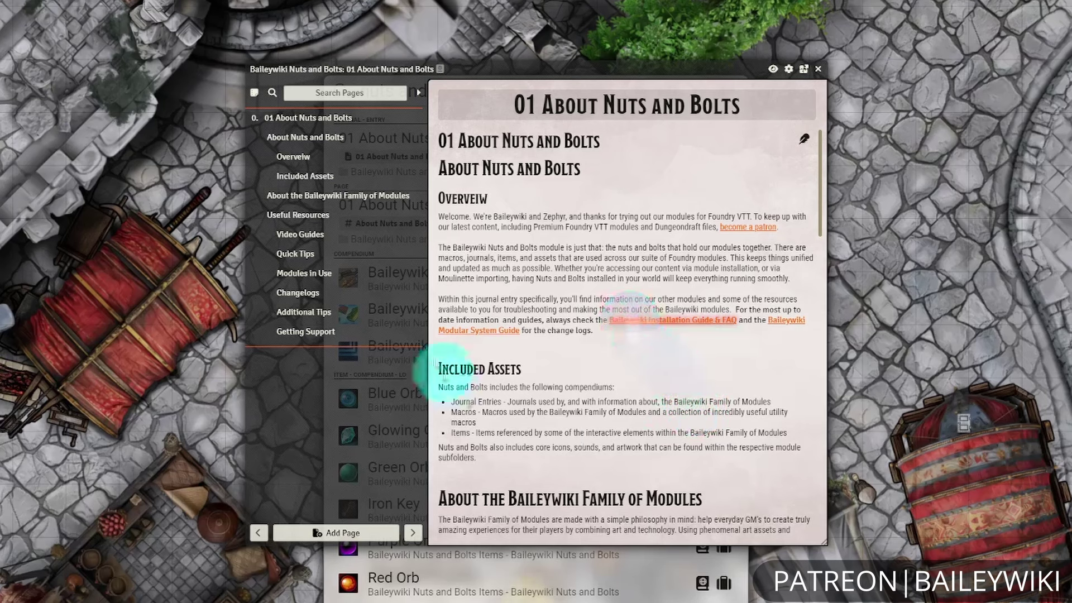
click(819, 69)
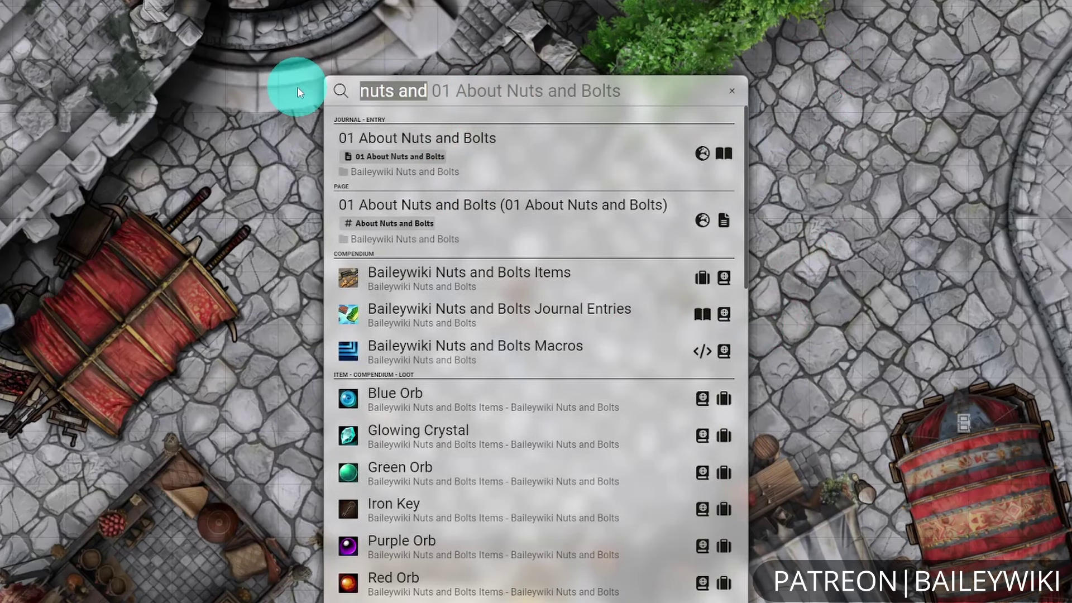
text(video guides)
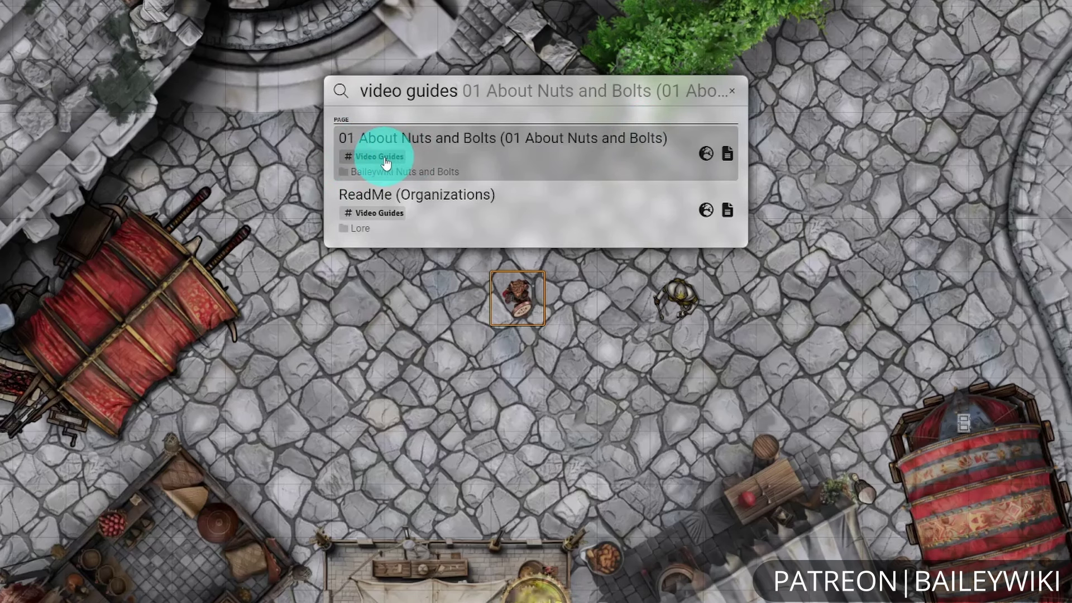
- Open the 01 About Nuts and Bolts page result, then its Video Guides section, closing each
click(469, 147)
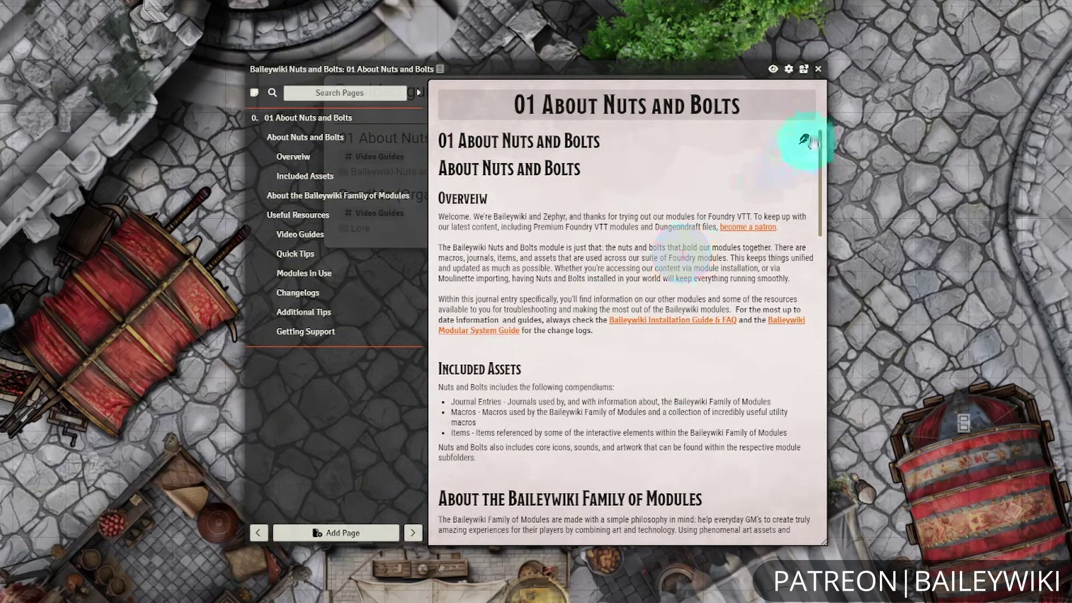
click(817, 68)
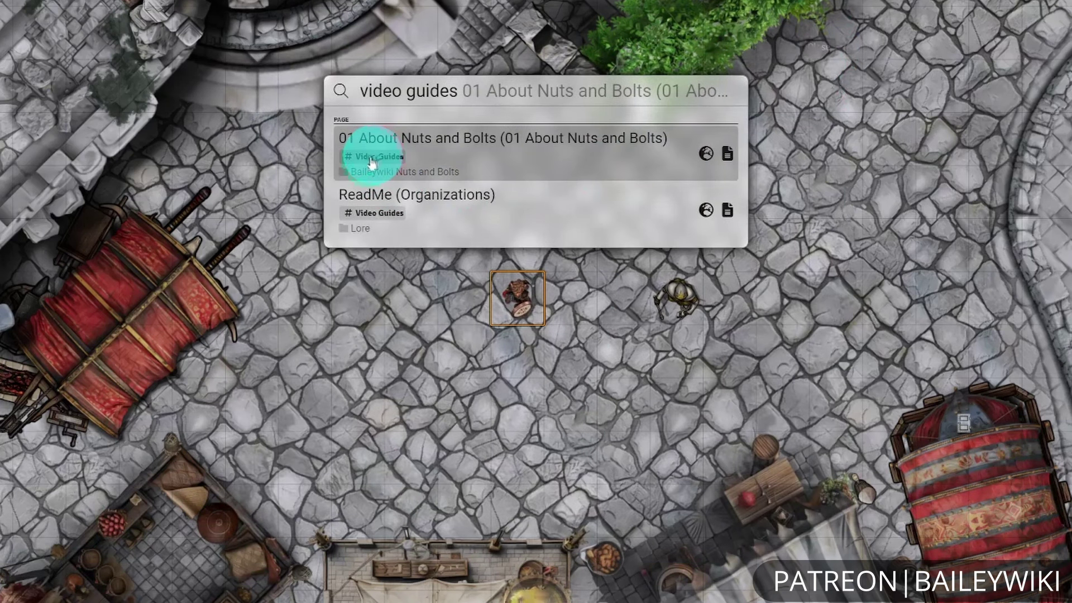
click(371, 162)
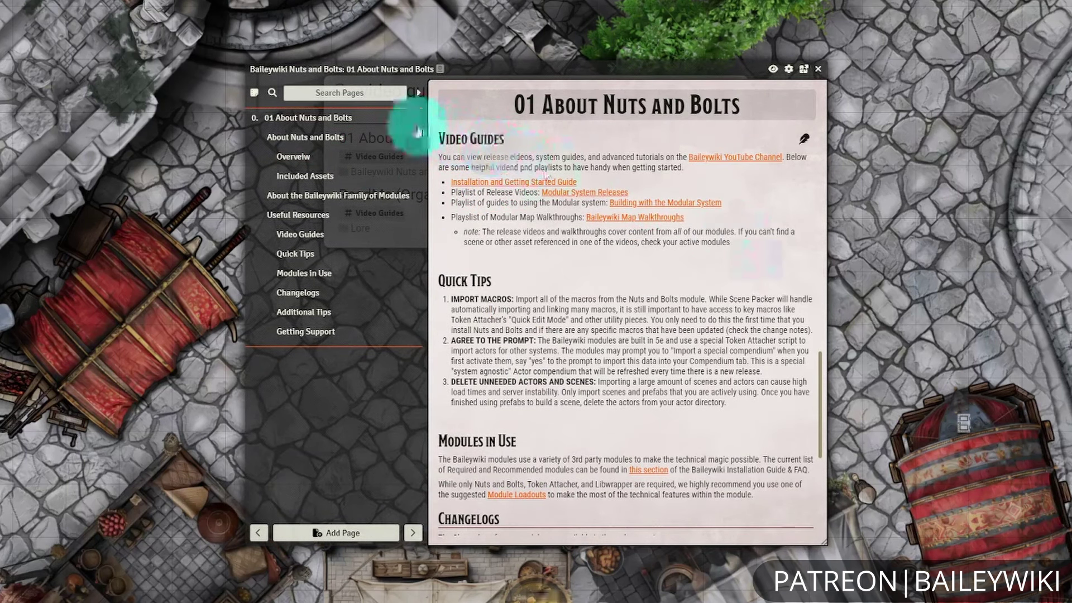
click(818, 69)
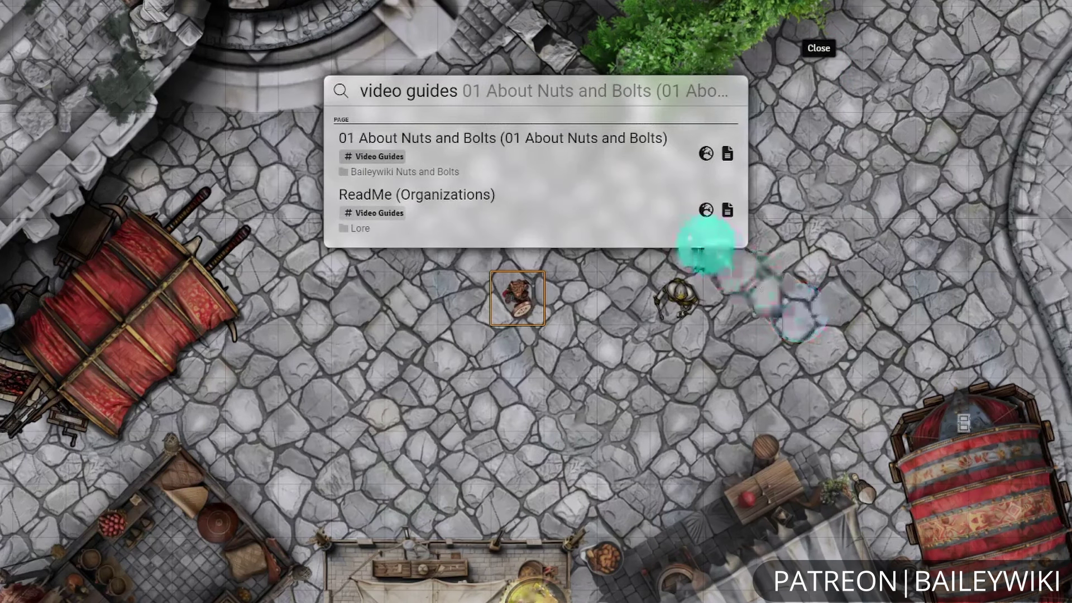
- Reopen the journal via Enter, then search 'video guides' again and open that section
click(536, 92)
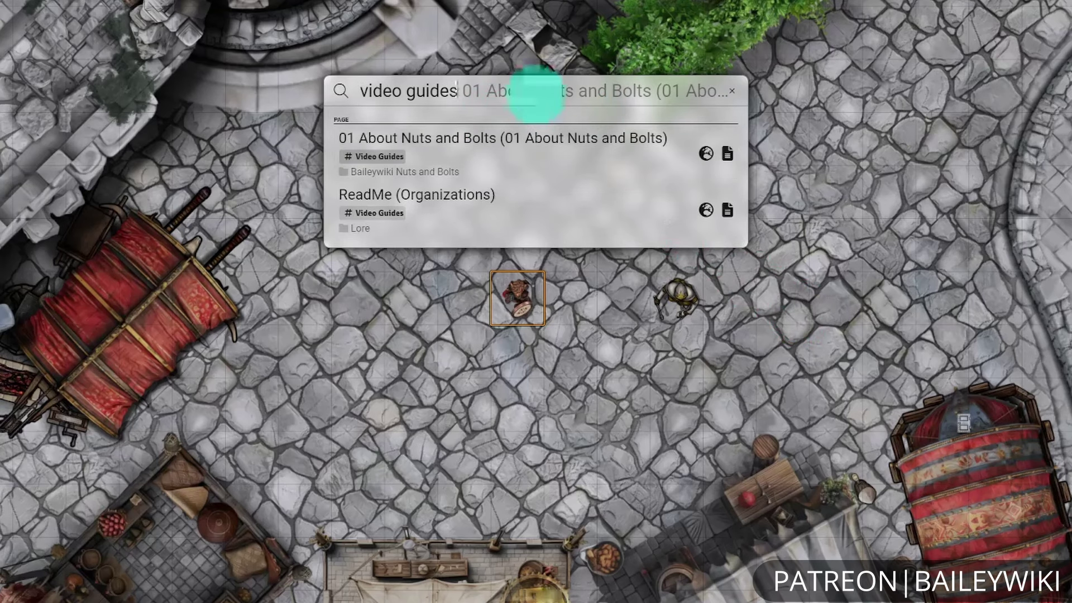
key(Return)
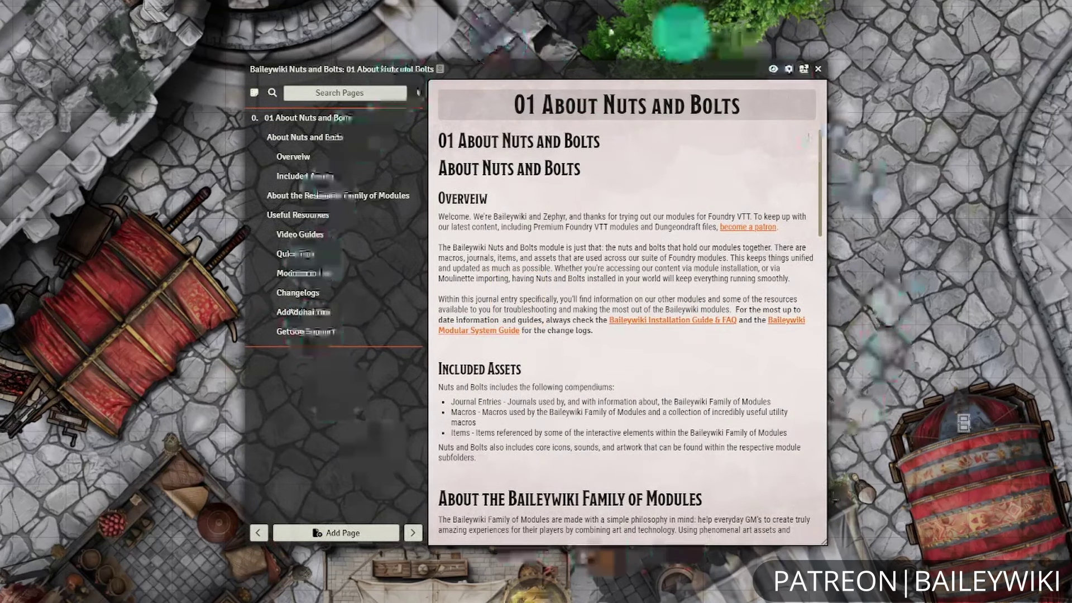
click(819, 69)
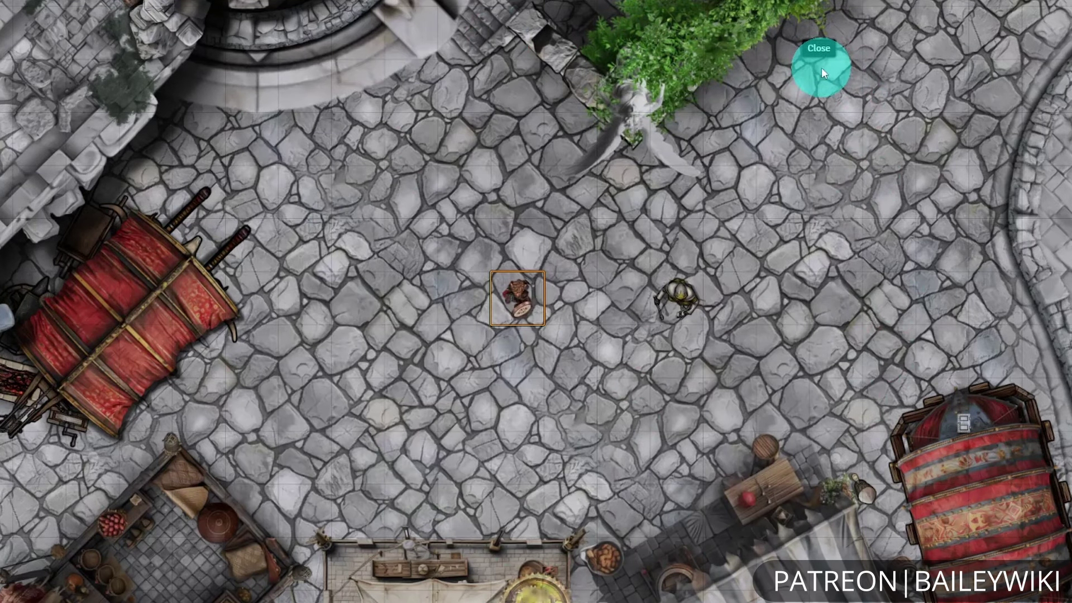
key(ctrl+space)
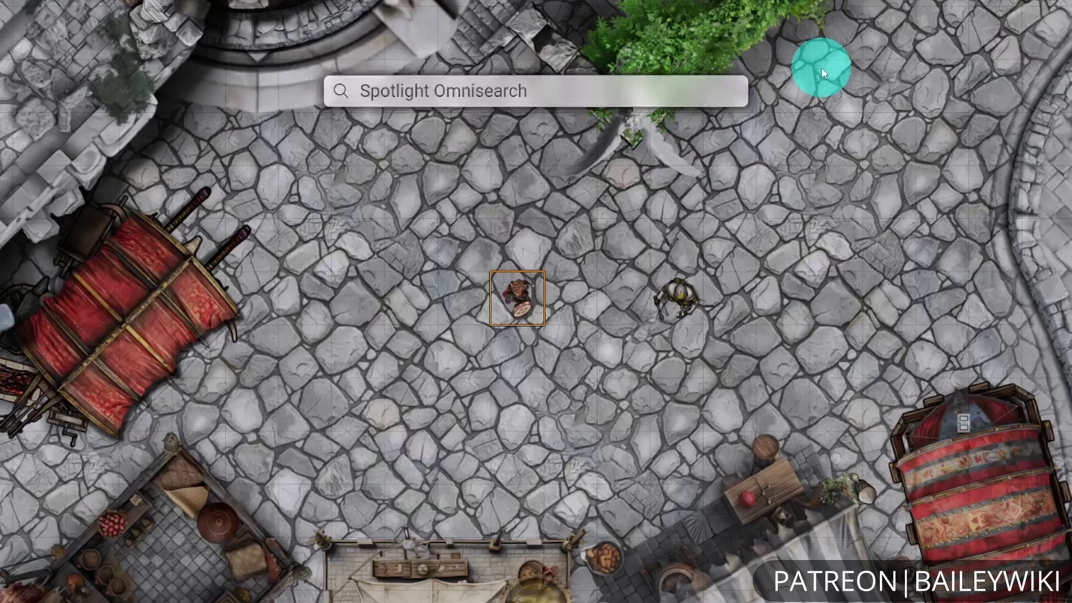
text(video guides)
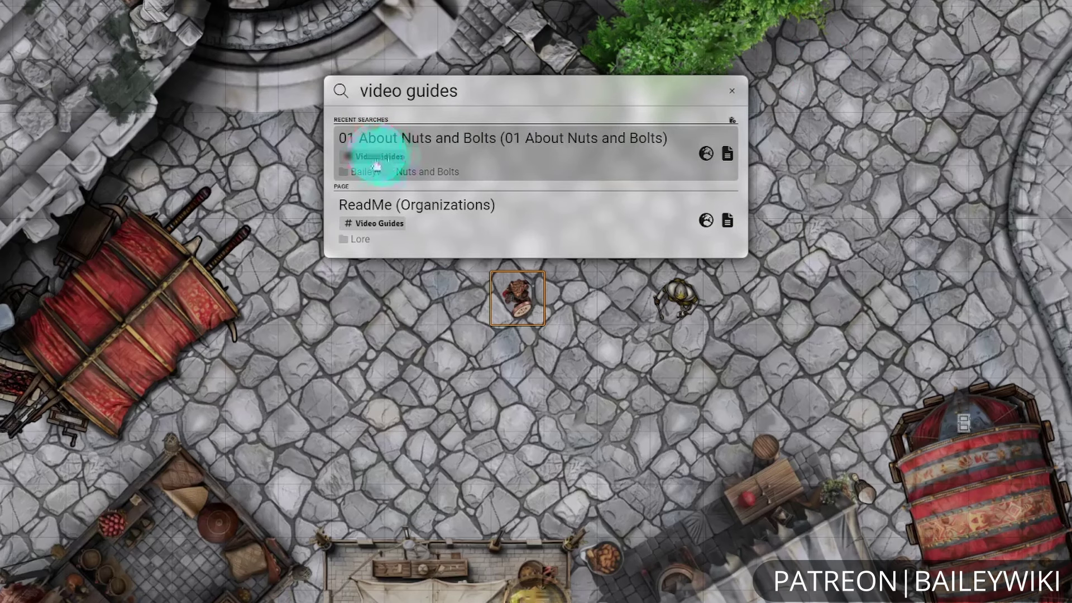
click(592, 170)
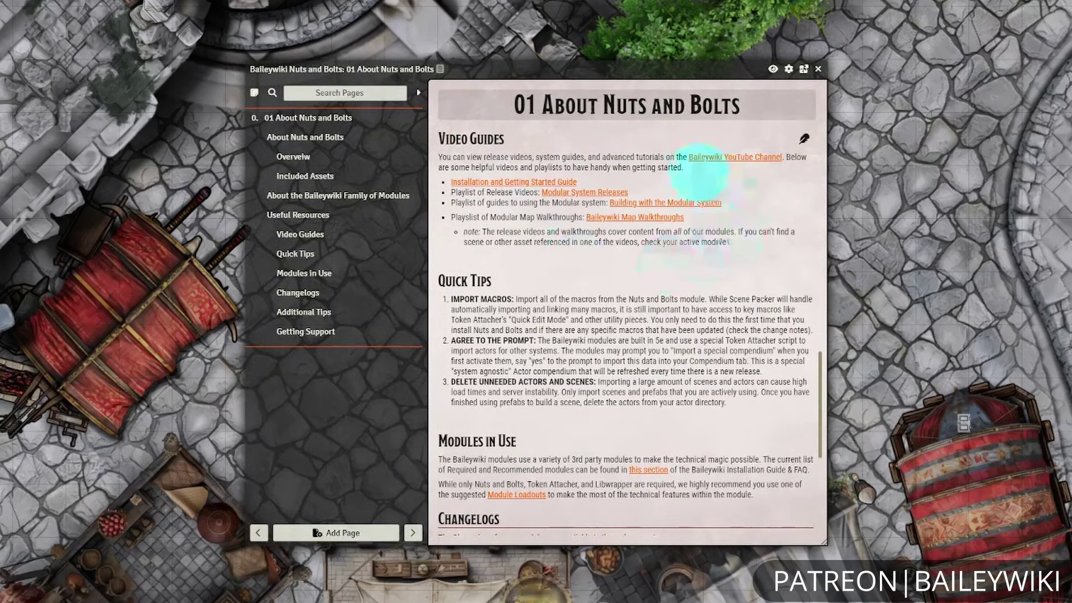
click(819, 70)
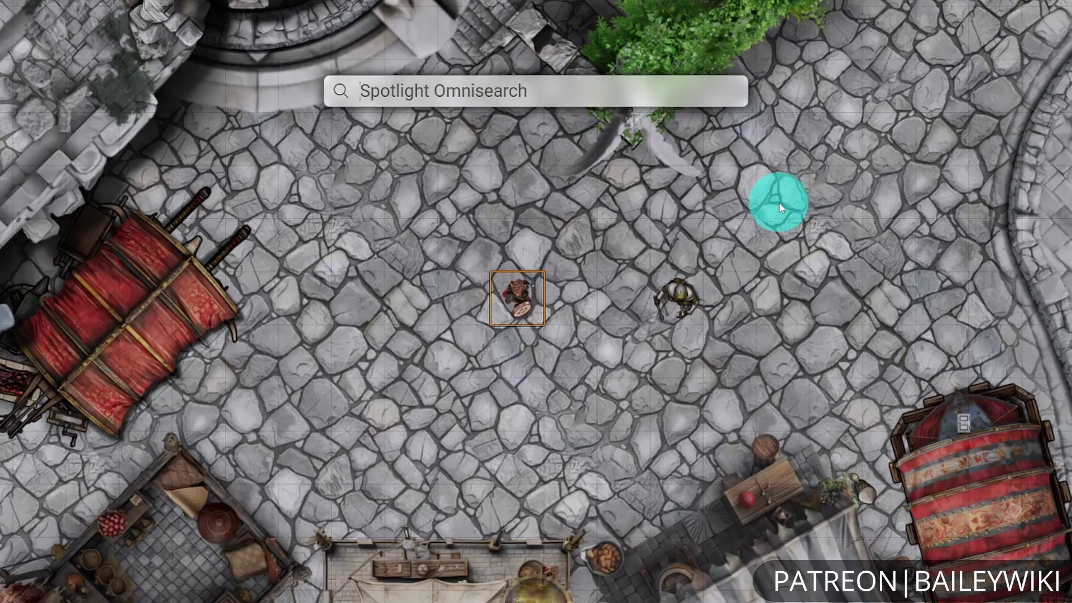
- Search 'city street', close the City Street 05 Hole scene settings, then view its map
text(city street)
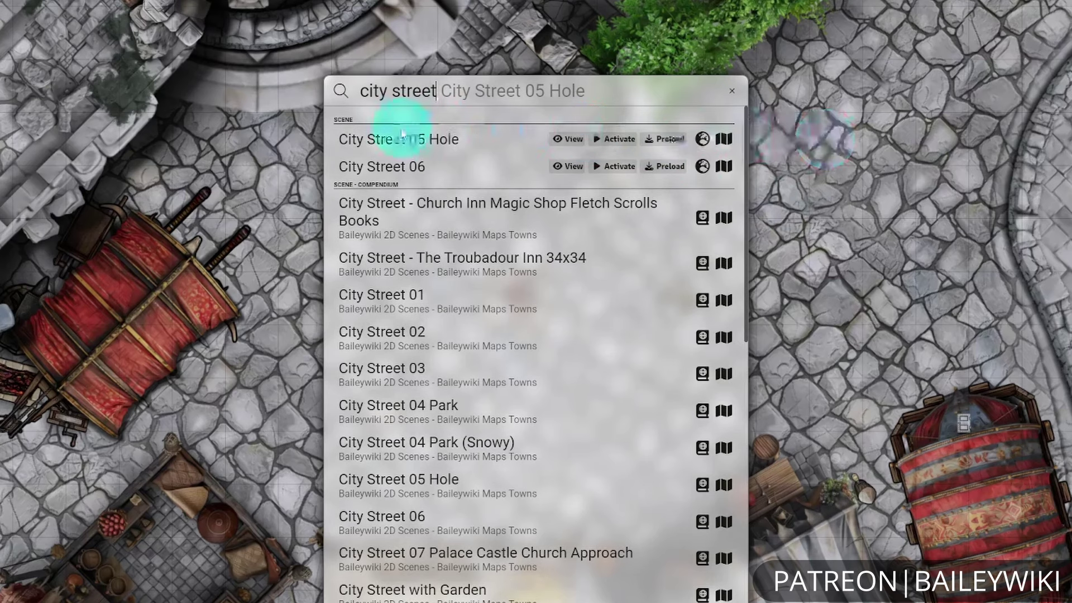
click(433, 139)
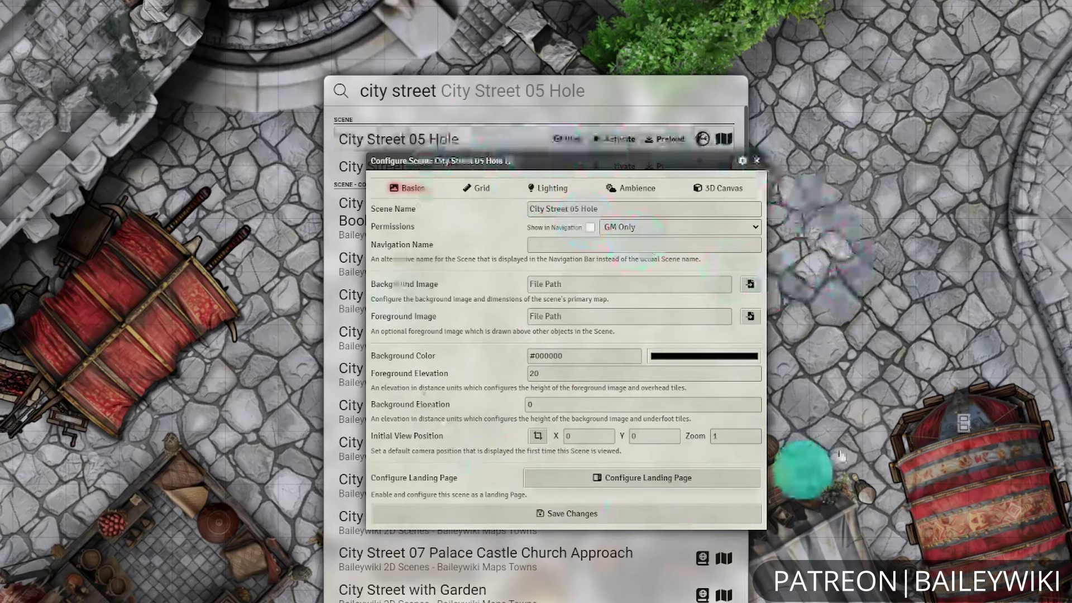
click(757, 161)
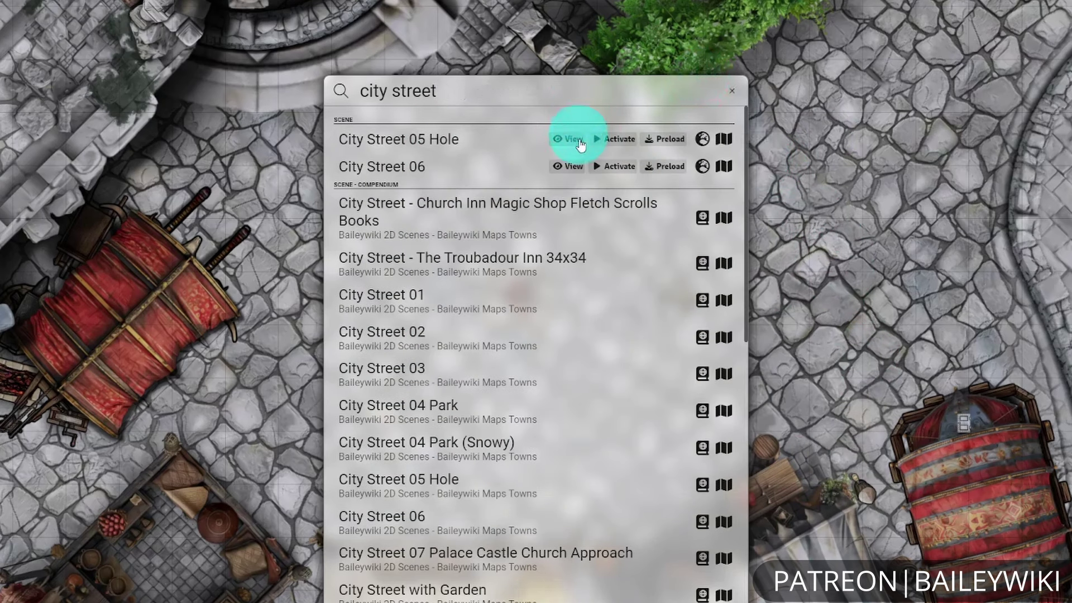
click(572, 139)
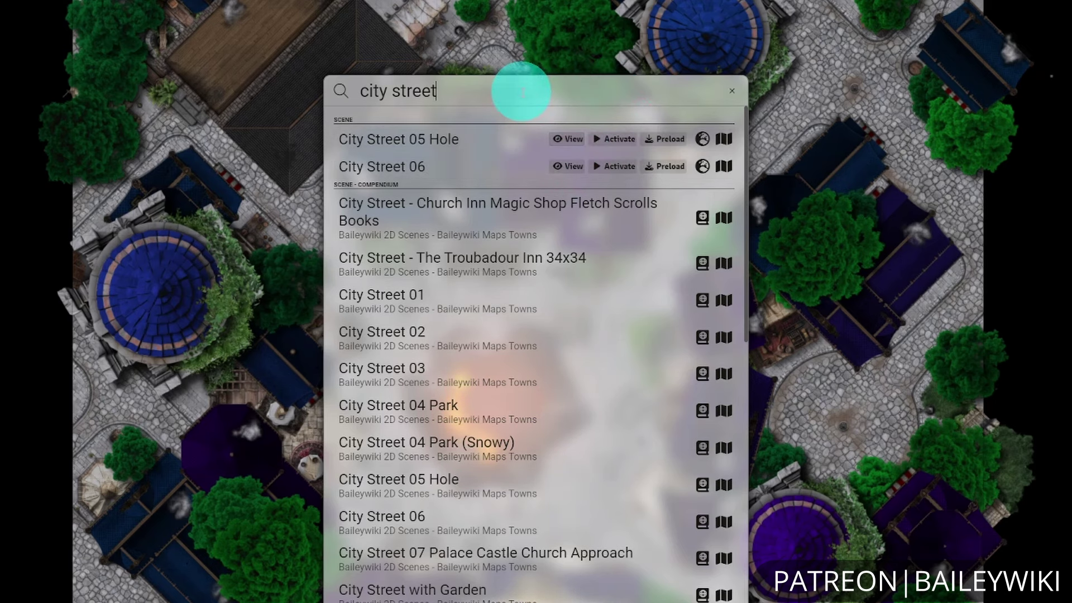
- Load City Street 06, then City Street 05 Hole from search, and expand the scene navigation
text(06)
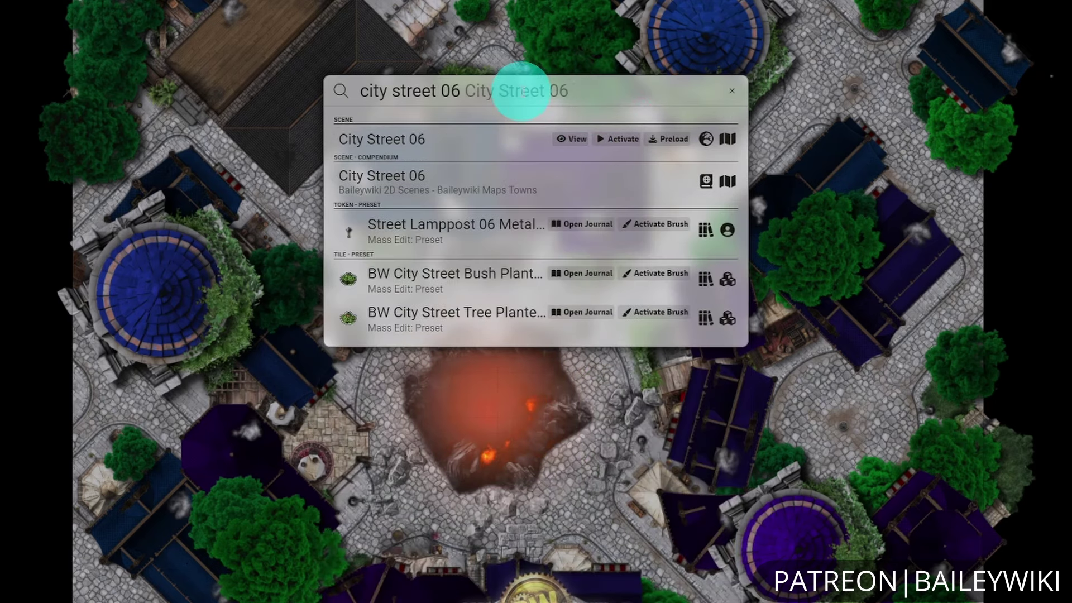
key(Return)
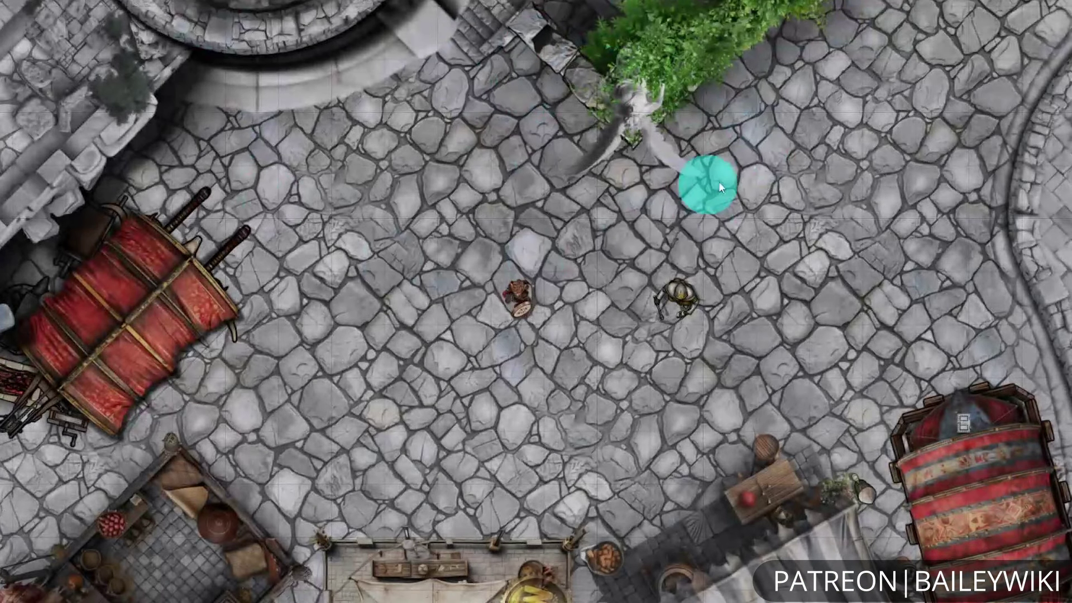
key(ctrl+space)
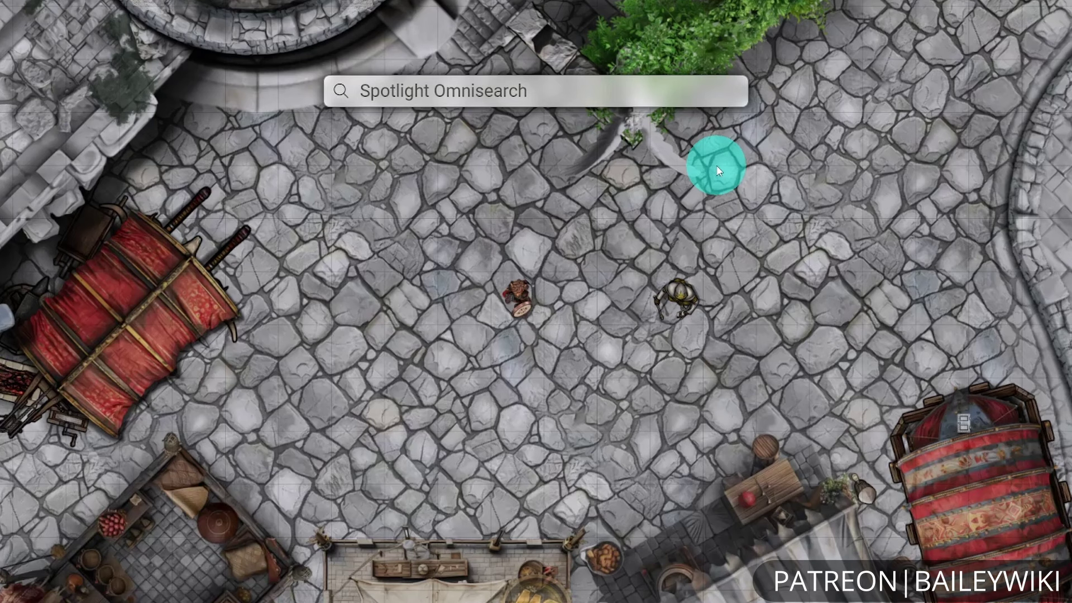
text(city street 05)
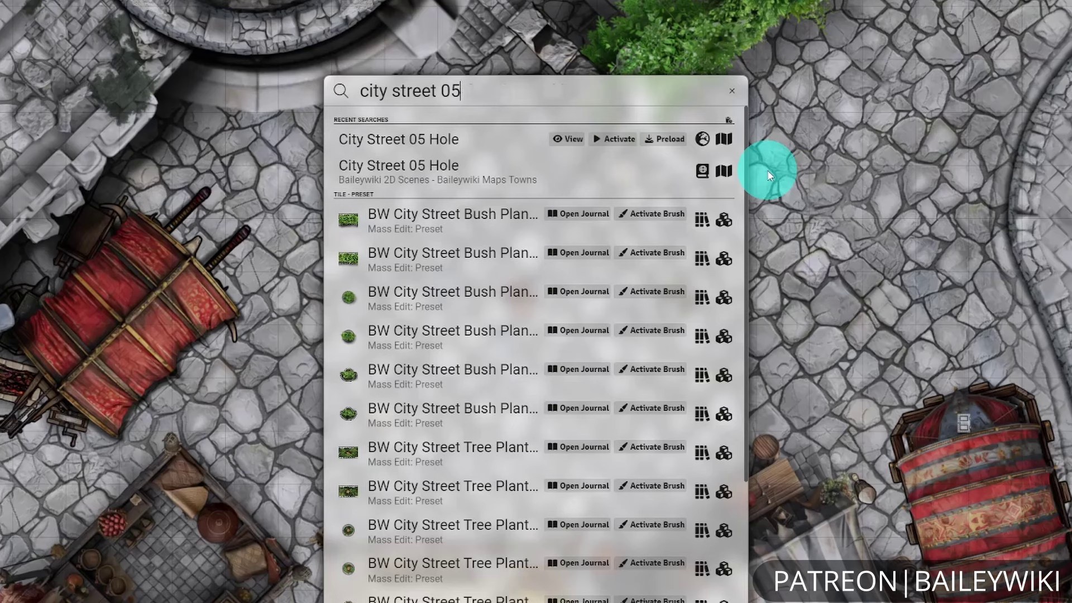
key(Return)
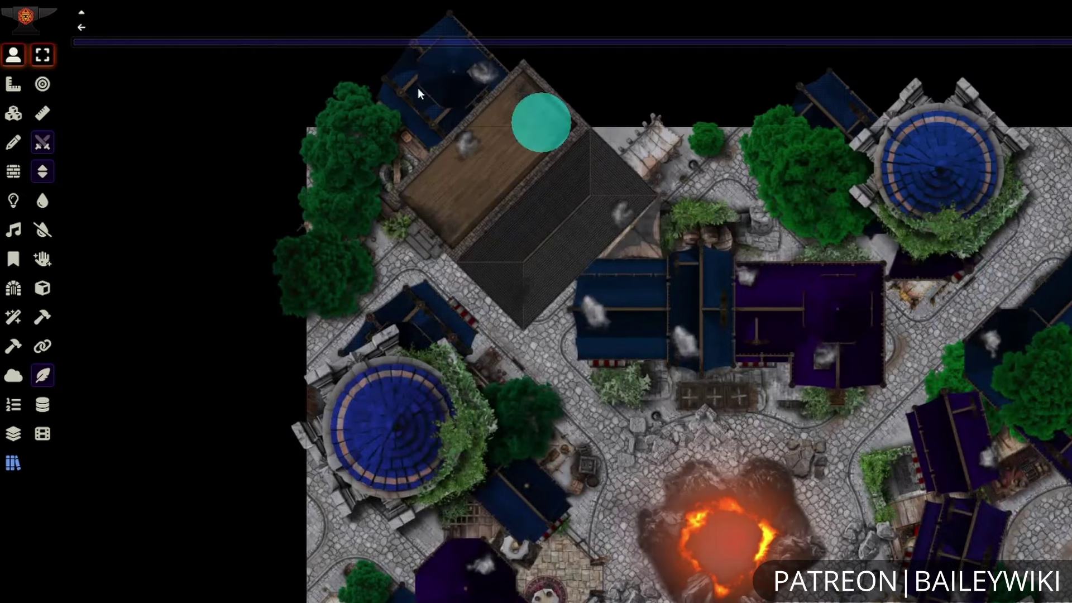
click(81, 12)
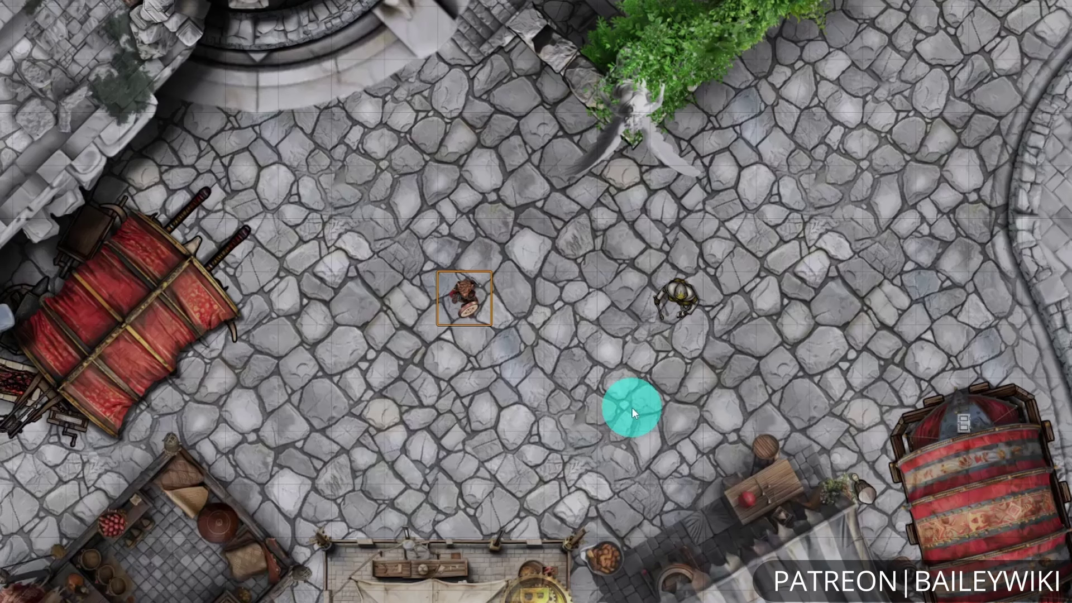
- Search Omnisearch for '!owned' and park the owned items panel at the left edge
key(ctrl+space)
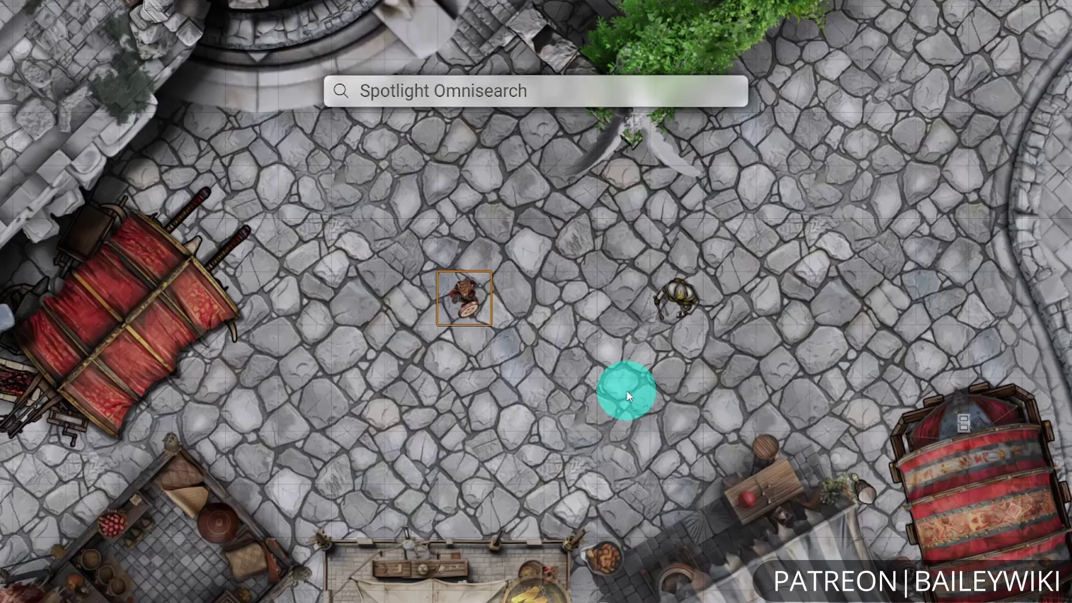
text(!owned)
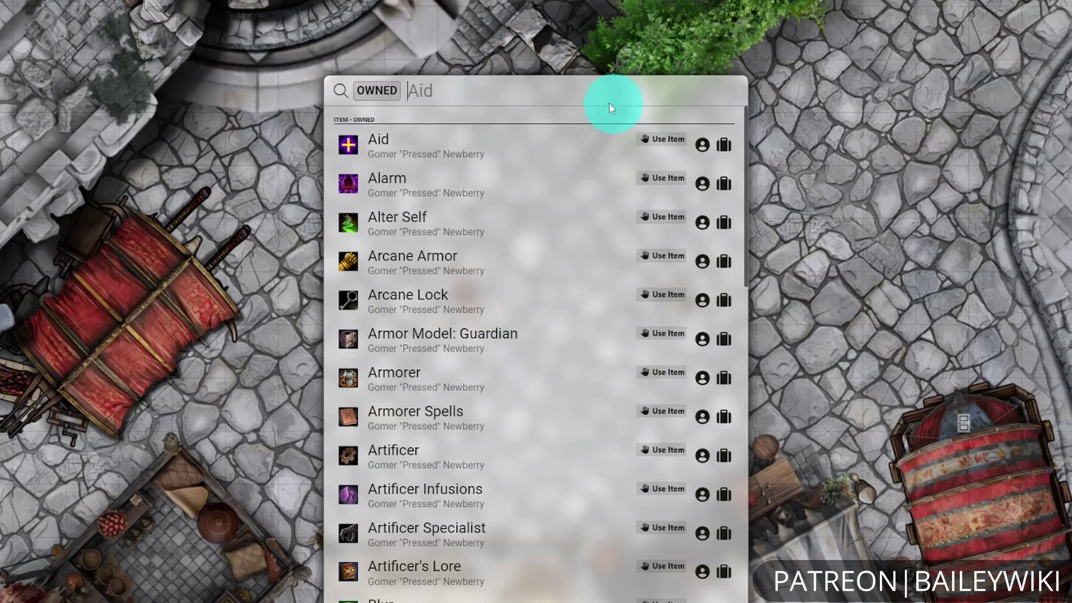
drag(319, 81, 196, 55)
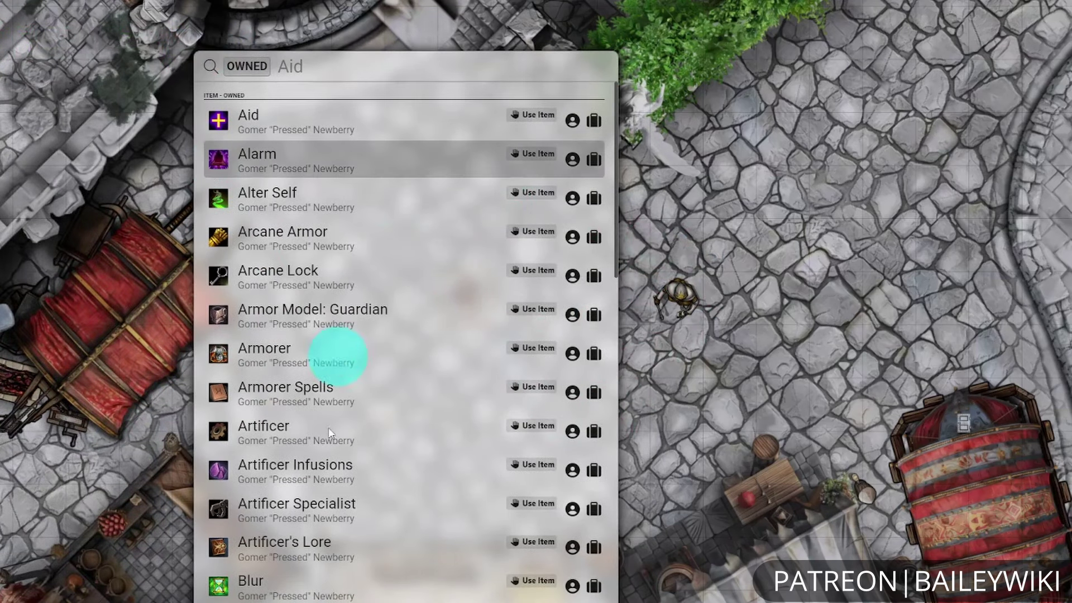
scroll(357, 558, down, 10)
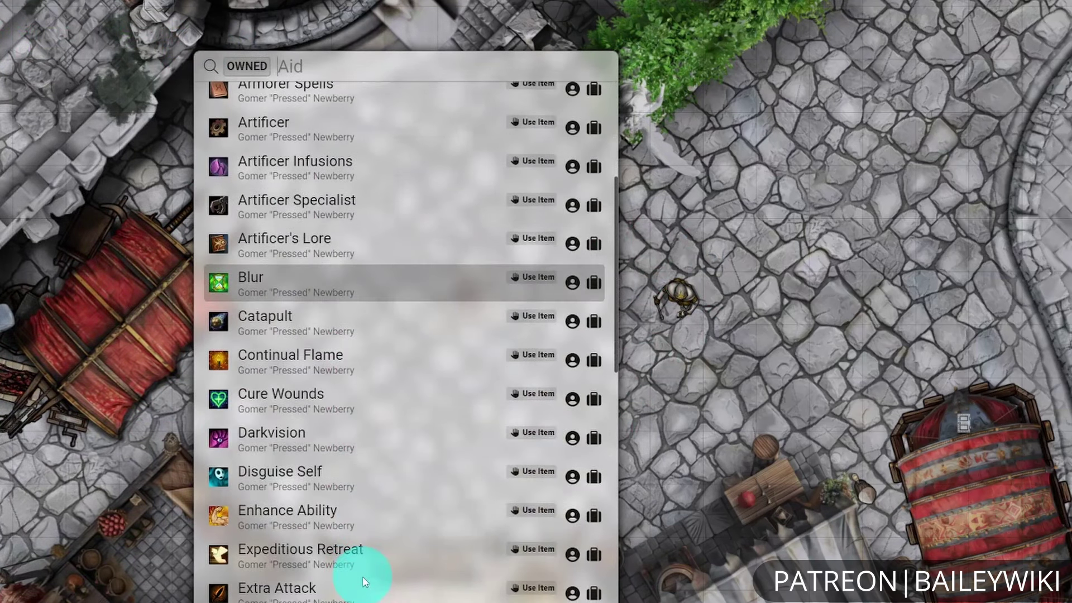
scroll(346, 574, up, 10)
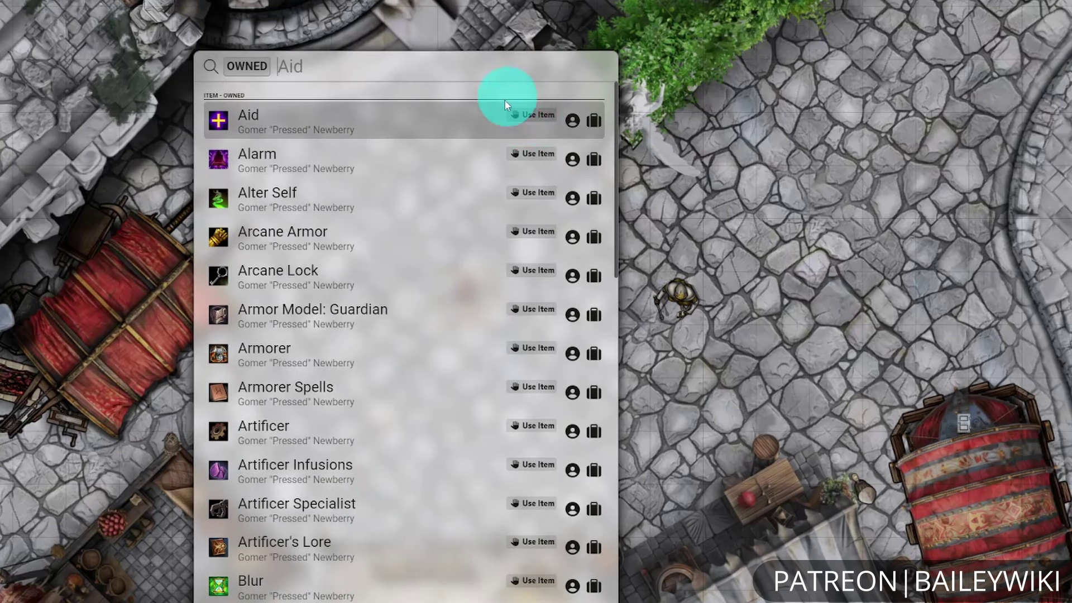
click(550, 130)
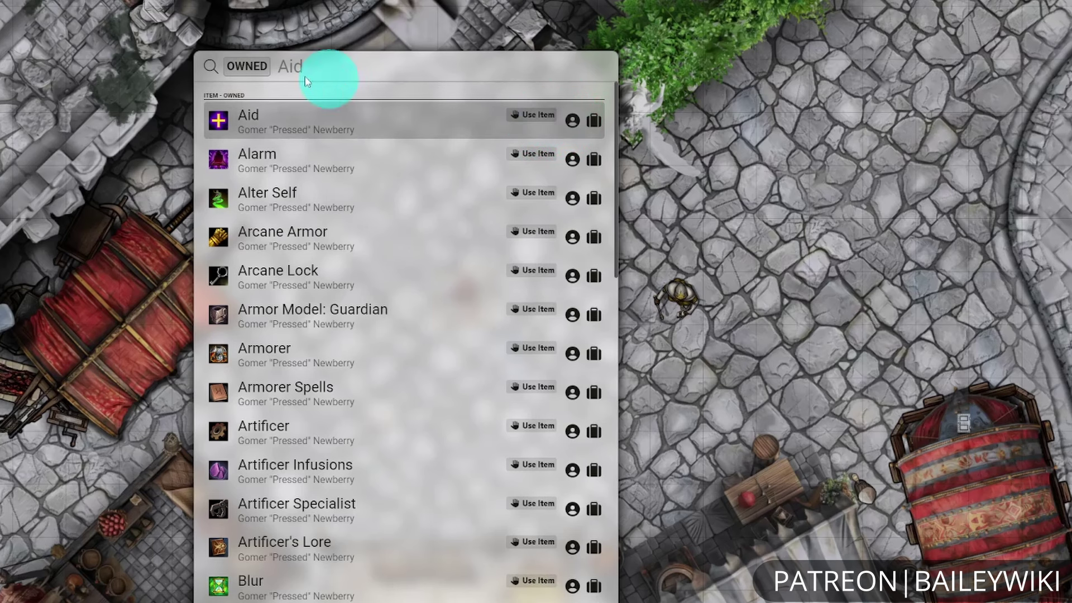
drag(181, 60, 50, 57)
- Move the character beside the gold creature, target it, and cast Booming Blade at it
drag(463, 300, 621, 297)
key(t)
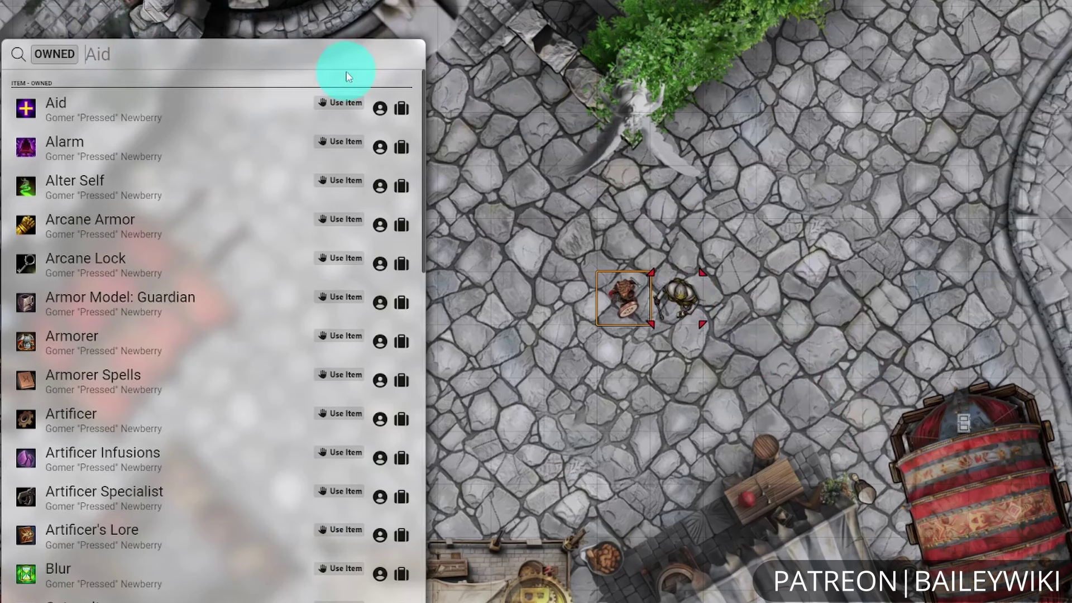
text(booming)
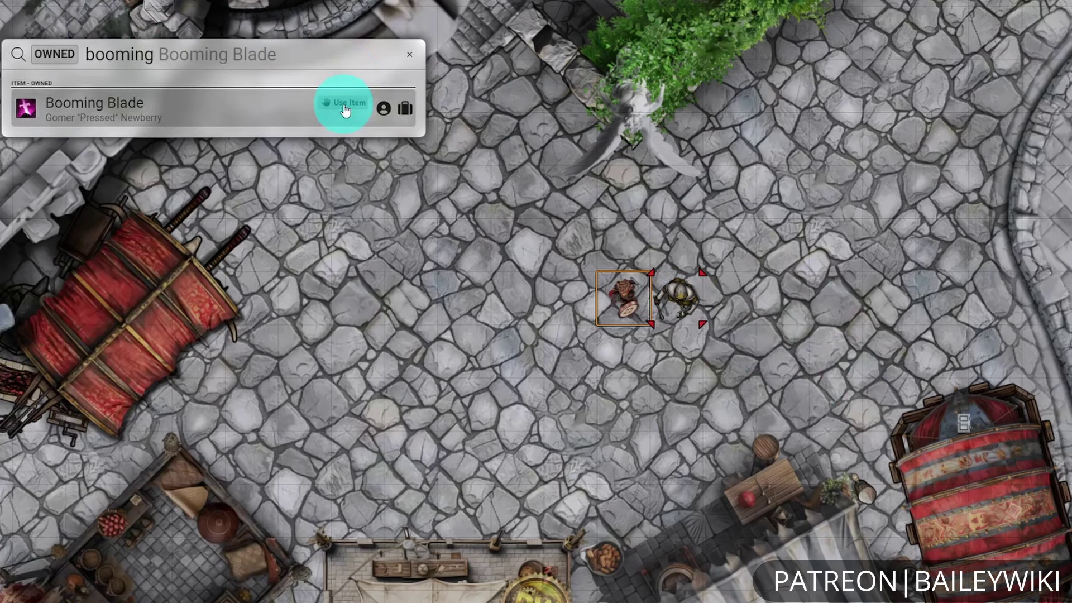
click(345, 108)
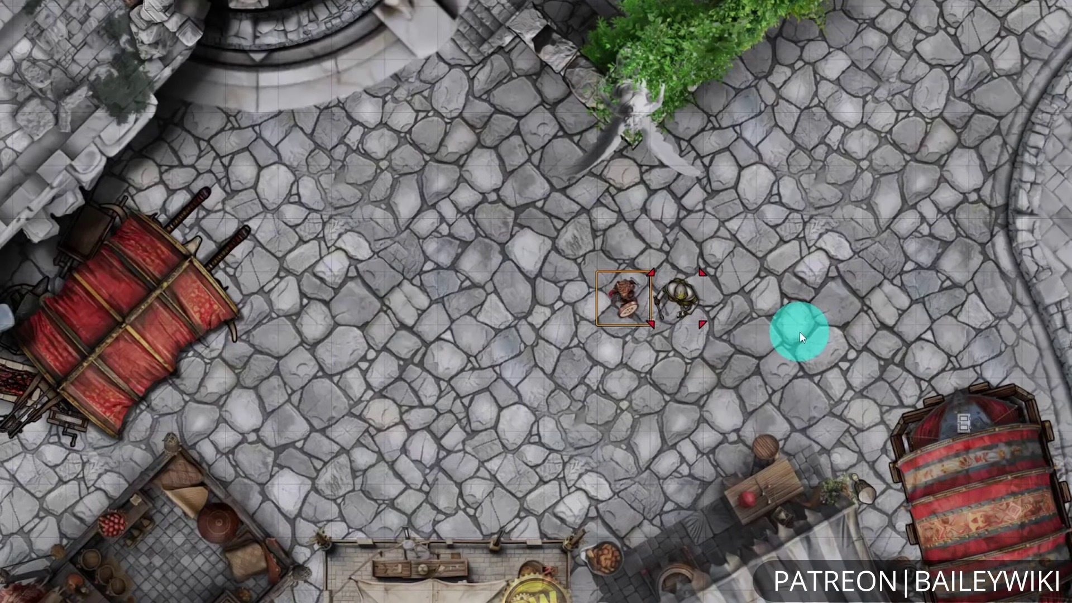
key(ctrl+space)
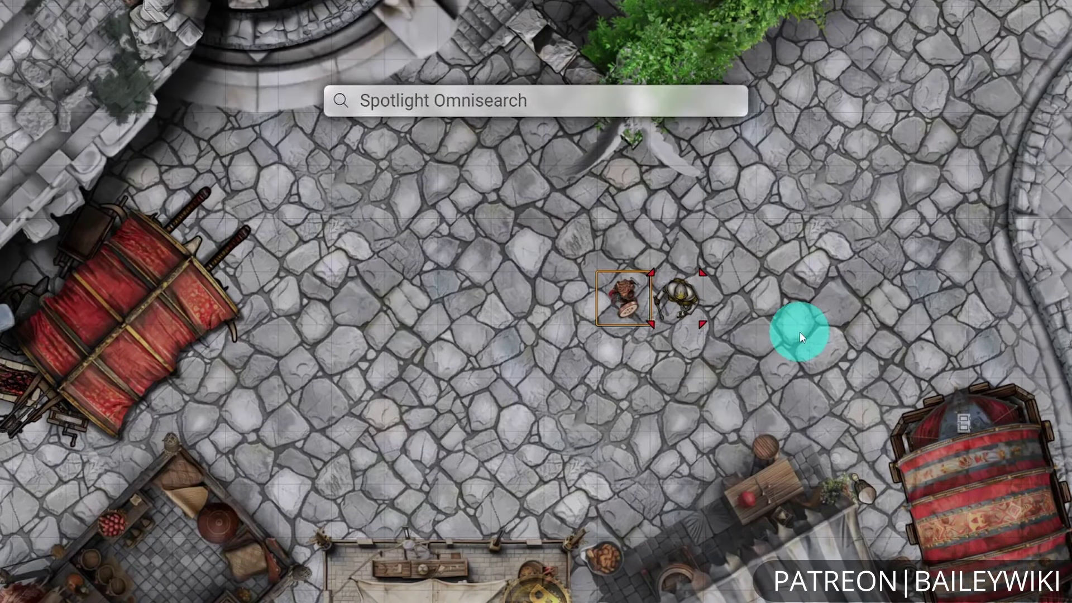
text(boom)
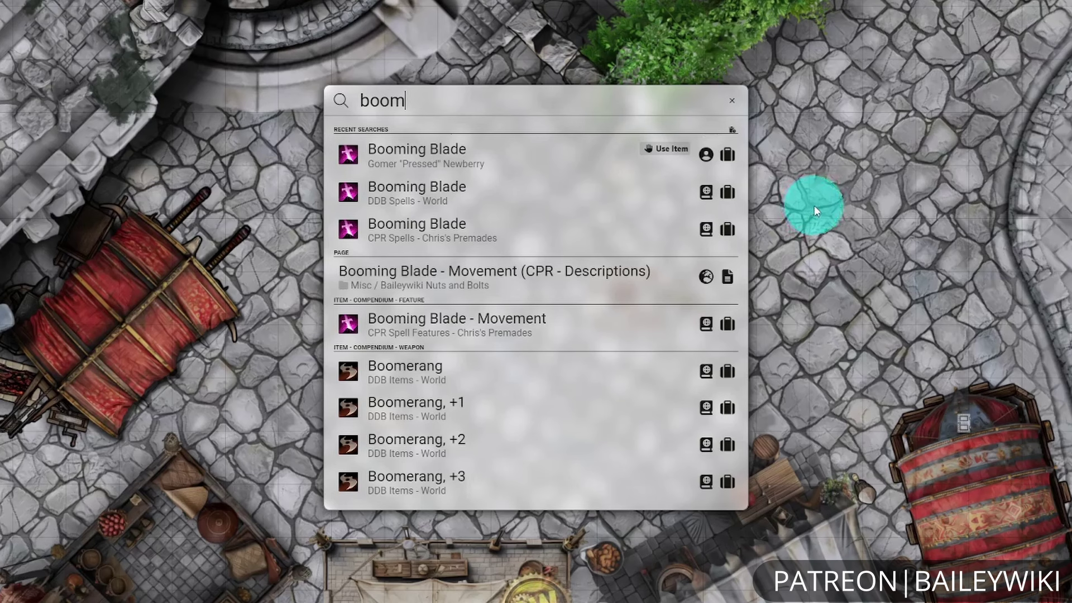
key(Escape)
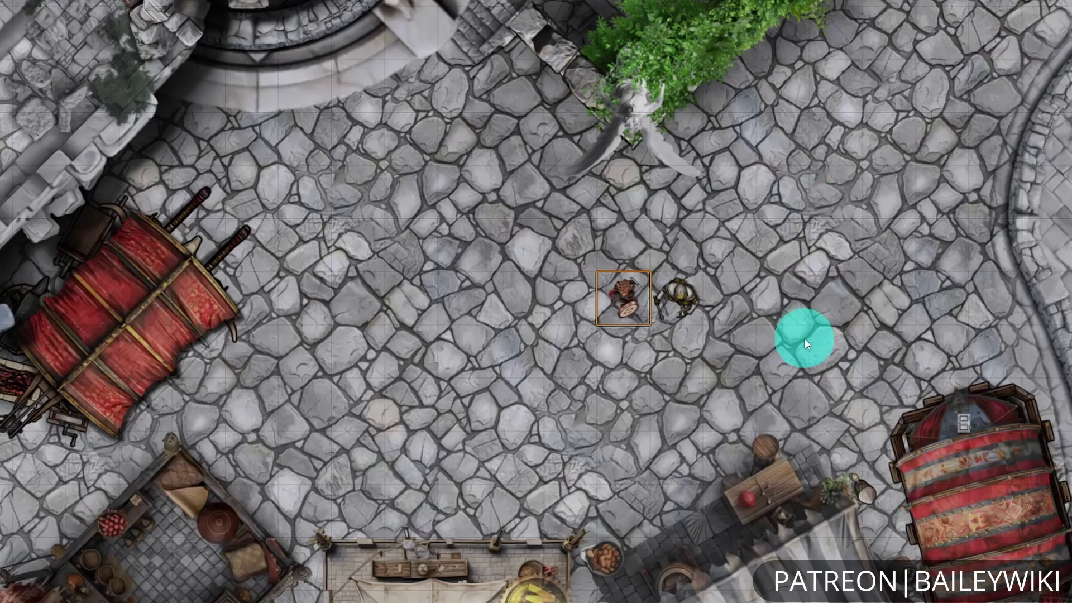
- Open the artificer's sheet on the right, search 'hammer', and drop Light Hammer into its inventory
double_click(622, 299)
drag(520, 13, 844, 7)
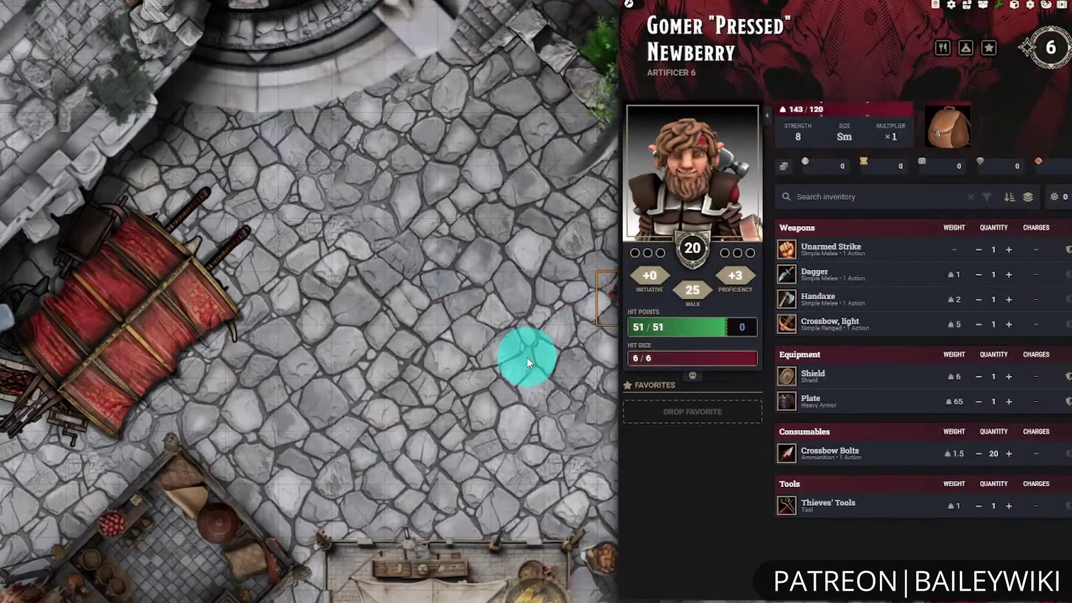
key(ctrl+space)
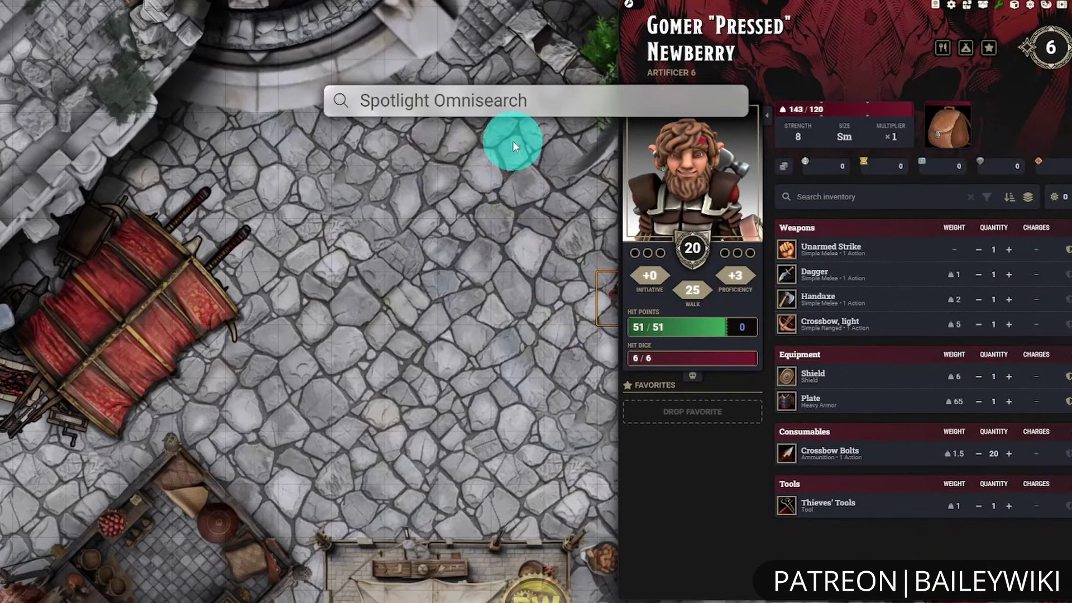
text(hammer)
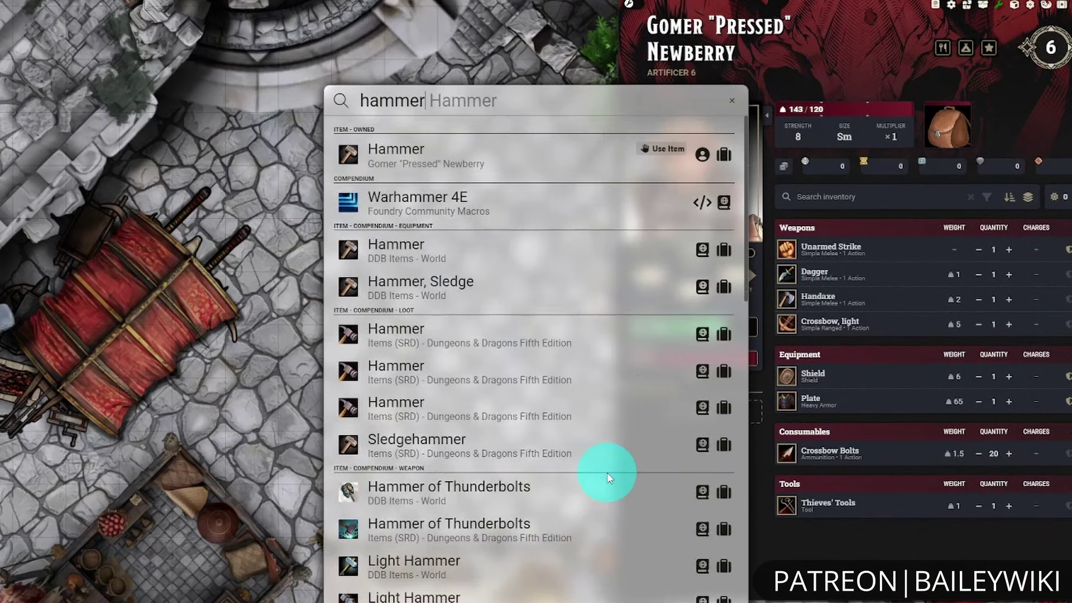
scroll(608, 477, down, 3)
drag(424, 454, 970, 495)
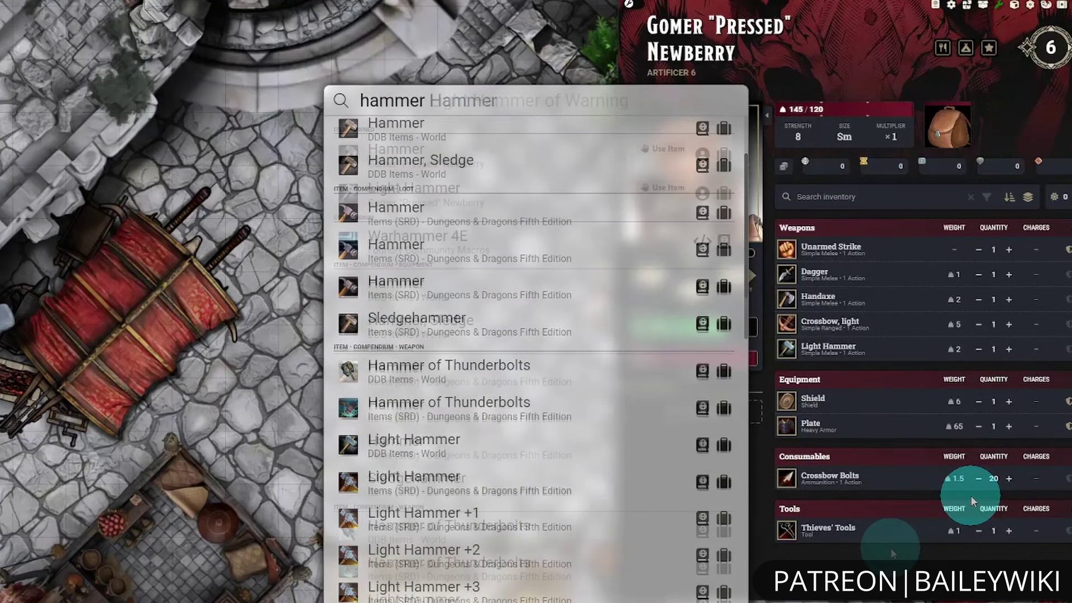